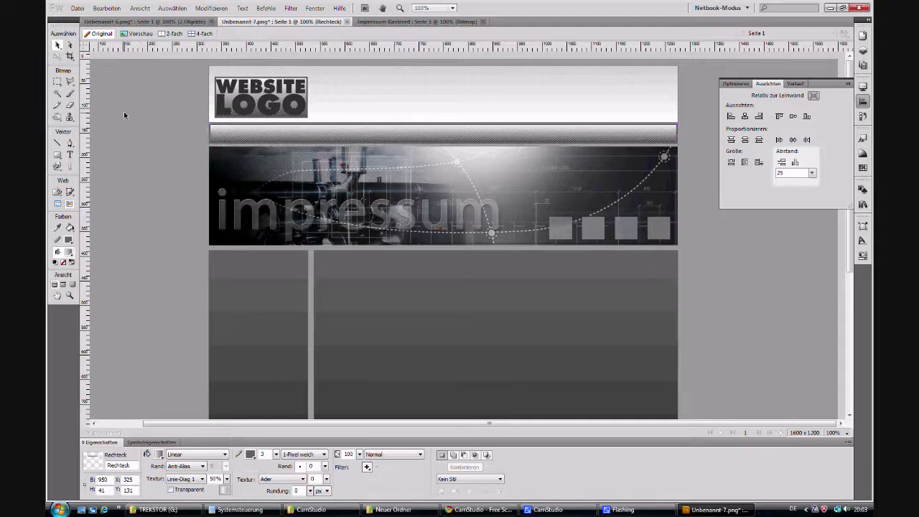
Set the fill texture of the navigation bar rectangle to 0% and remove its stroke.
left_click_drag(227, 486, 229, 502)
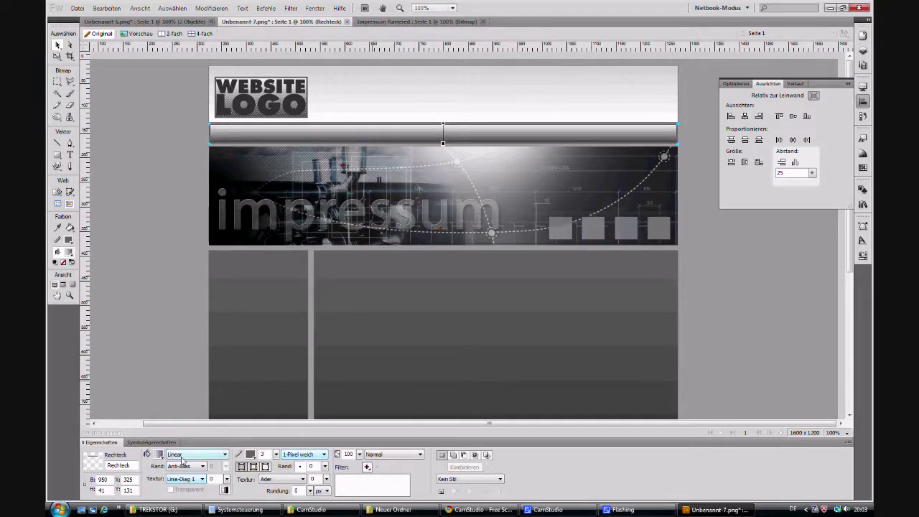
left_click(255, 455)
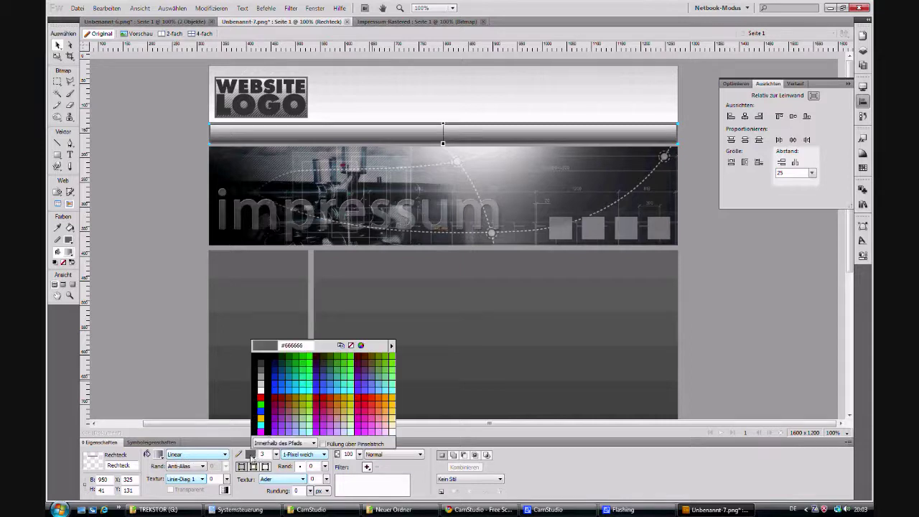
left_click(352, 346)
left_click(174, 206)
key("ctrl+z")
Recolour the navigation bar's gradient fill to a uniform dark grey and nudge the bar down by one pixel.
left_click(158, 455)
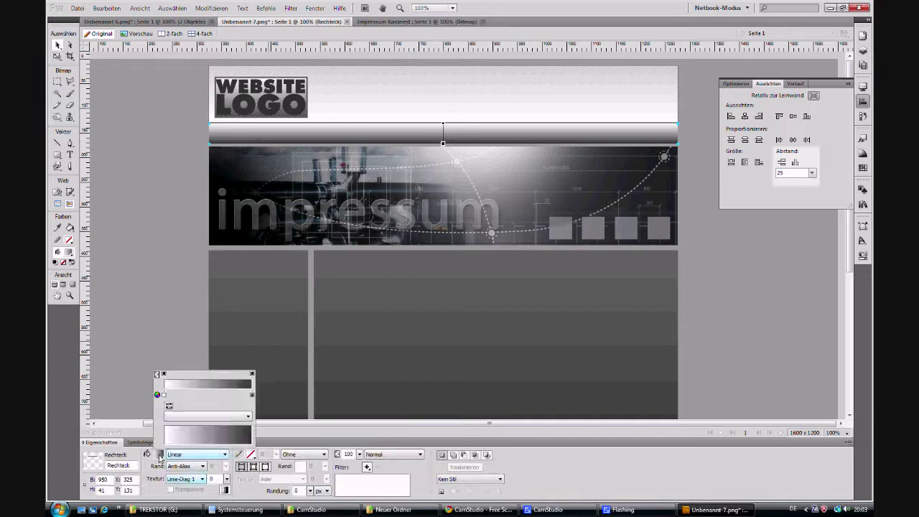
left_click(164, 395)
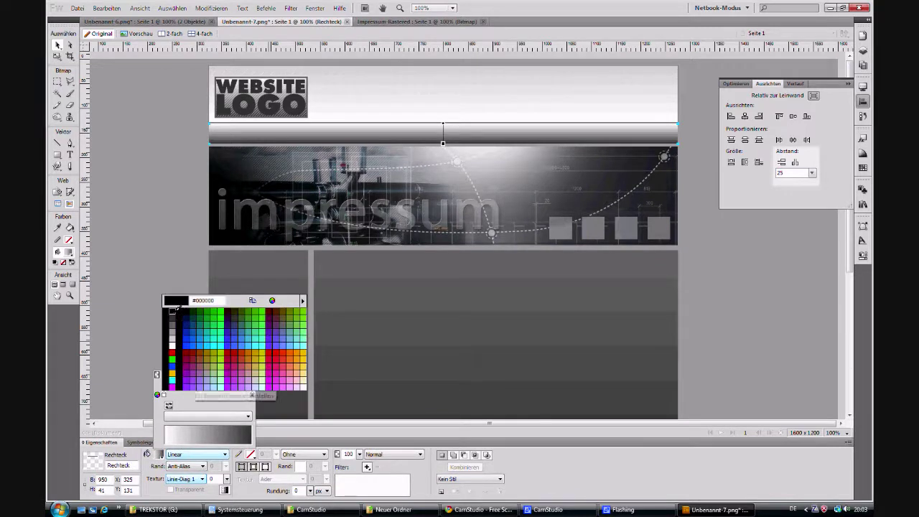
left_click(177, 313)
left_click(162, 174)
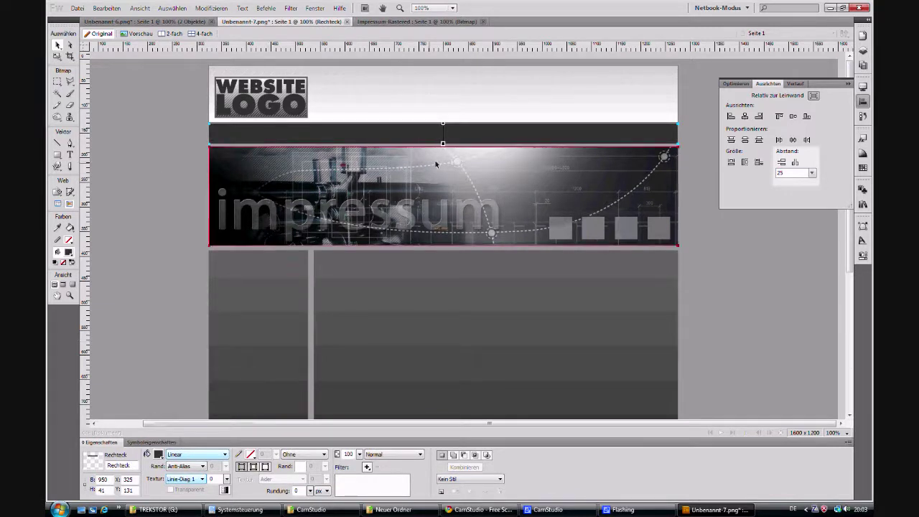
key("Down")
Add a Photoshop Live Effects stroke (Pinselstrich) to the impressum header bitmap.
left_click(396, 194)
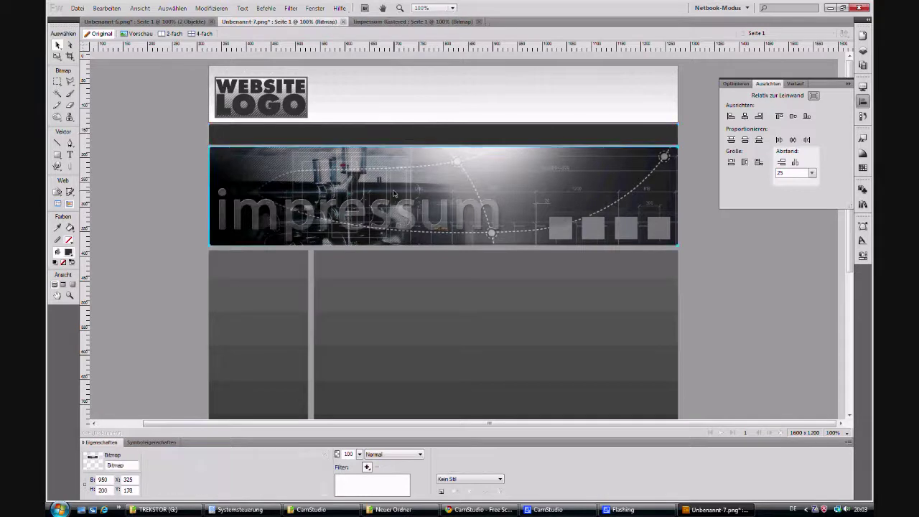
left_click(367, 467)
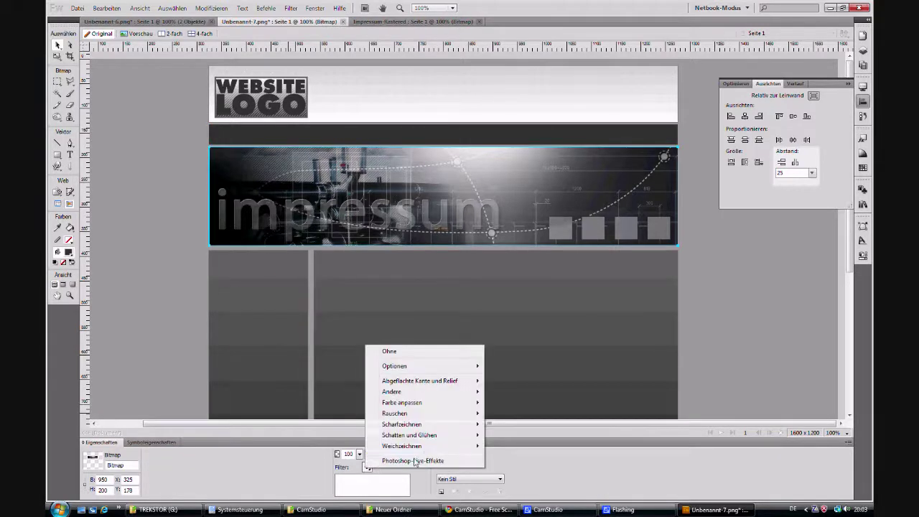
left_click(410, 461)
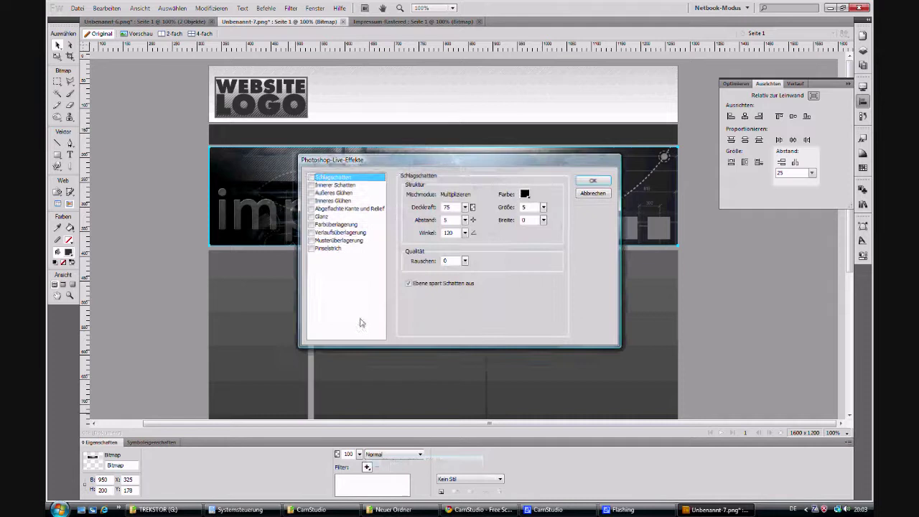
left_click(329, 249)
left_click(312, 248)
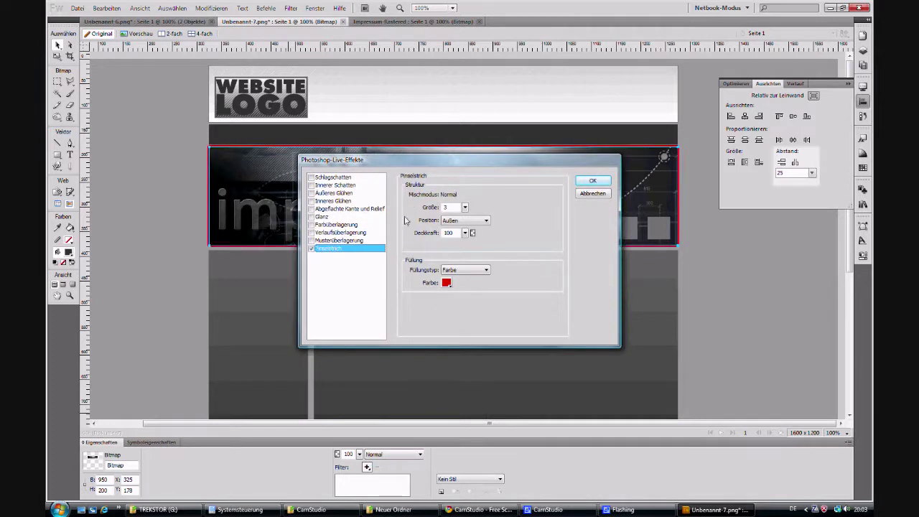
Configure the header's stroke effect with black colour, size 1 and position Innen, and apply it.
left_click(446, 283)
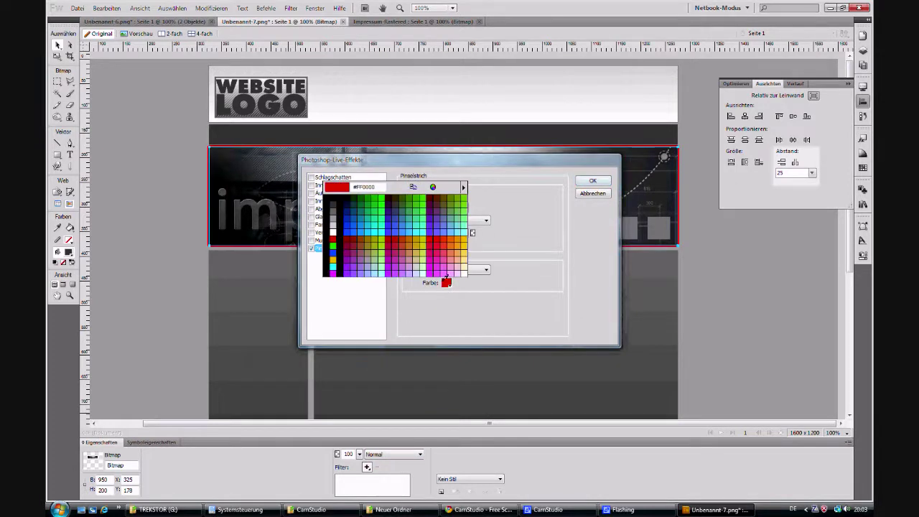
left_click(331, 205)
left_click_drag(465, 207, 468, 214)
left_click(465, 221)
left_click(456, 237)
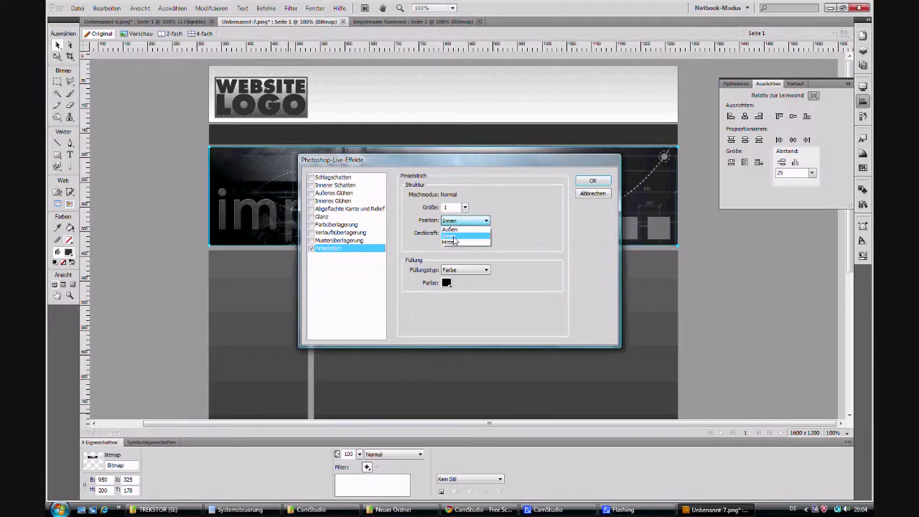
left_click(593, 182)
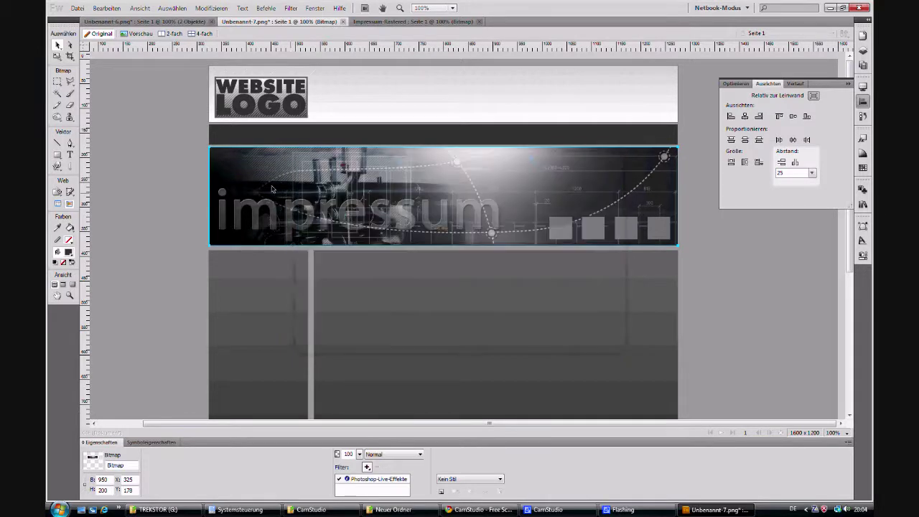
left_click(191, 171)
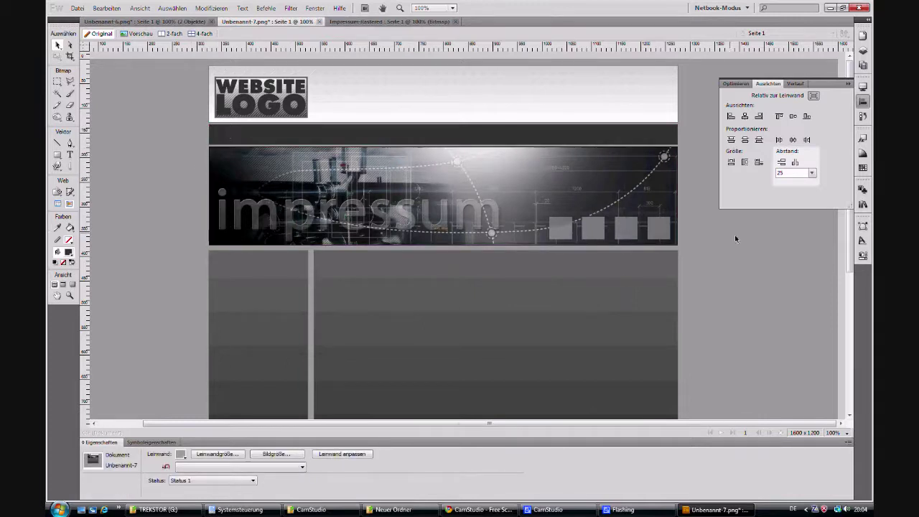
Group the WEBSITE LOGO text with the rectangle directly beneath it in the layer stack.
left_click(863, 52)
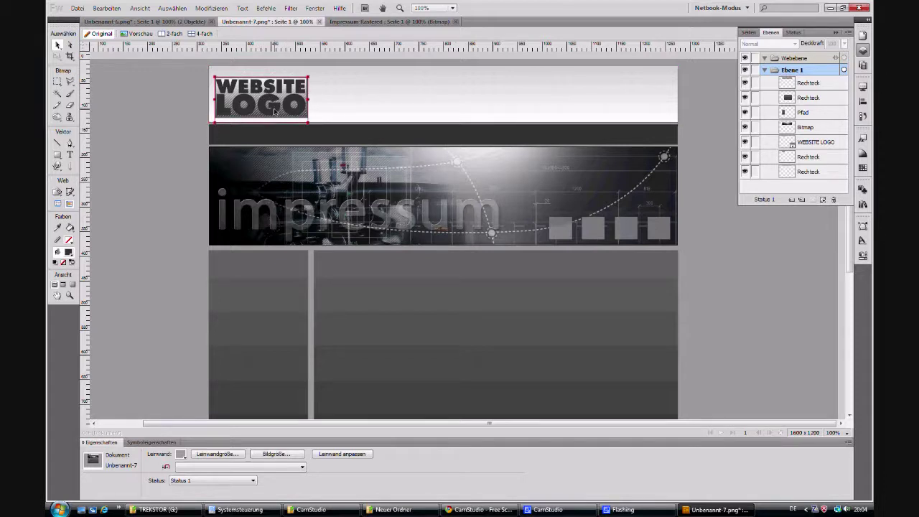
left_click(816, 142)
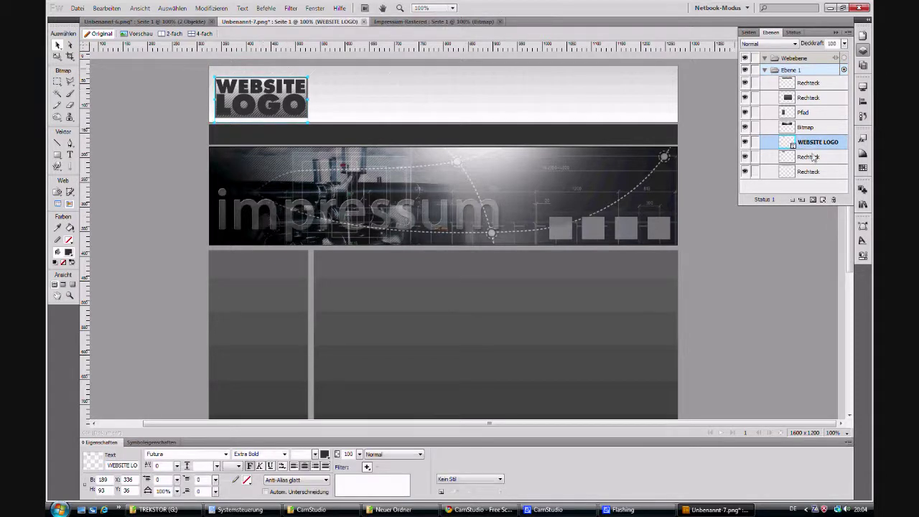
left_click(812, 158, "shift")
right_click(265, 95)
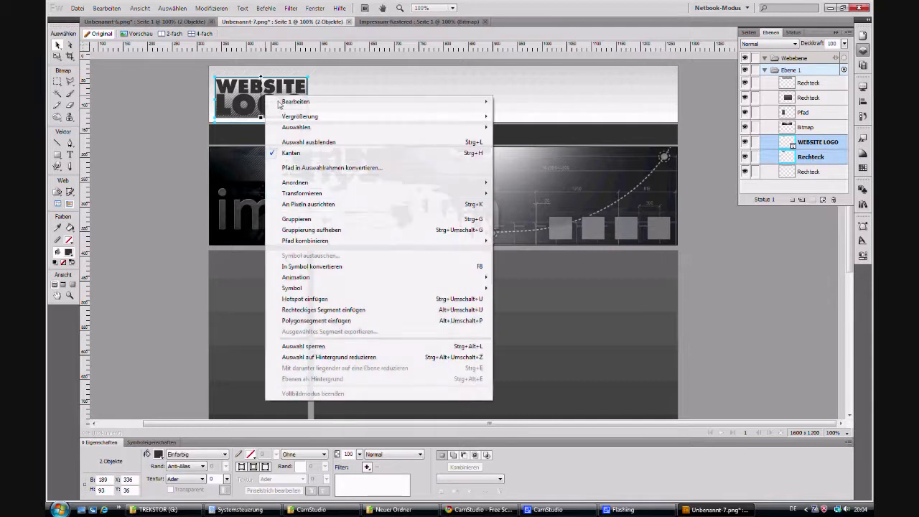
left_click(309, 225)
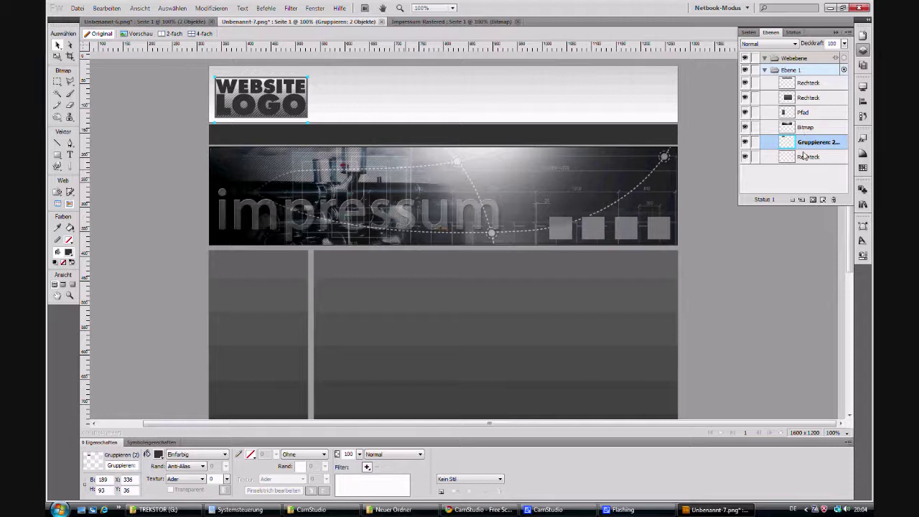
Rename the logo group as lOGO and check that its text can be selected individually.
double_click(806, 142)
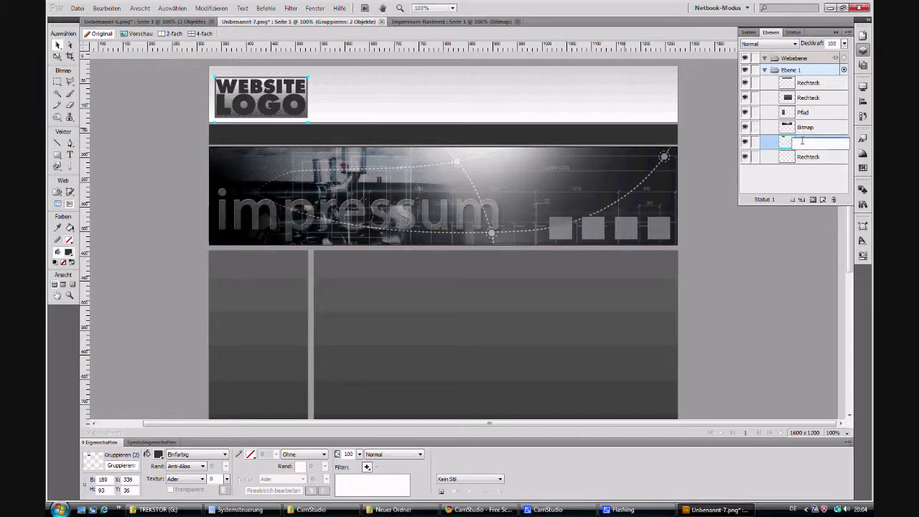
type("lOGO")
key("Return")
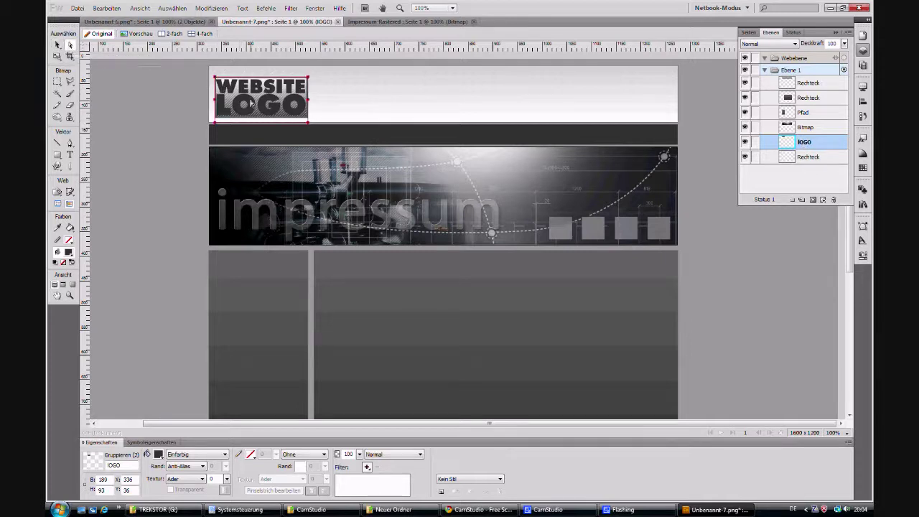
left_click(258, 97)
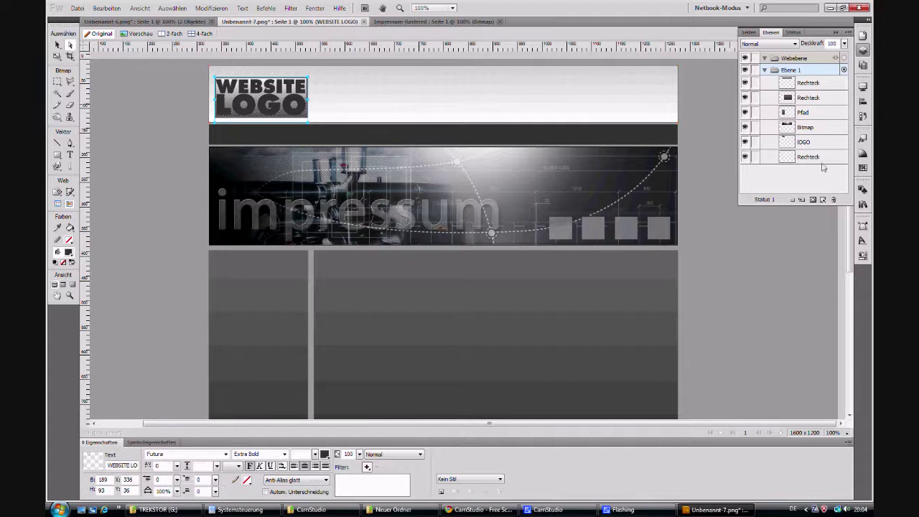
left_click(813, 144)
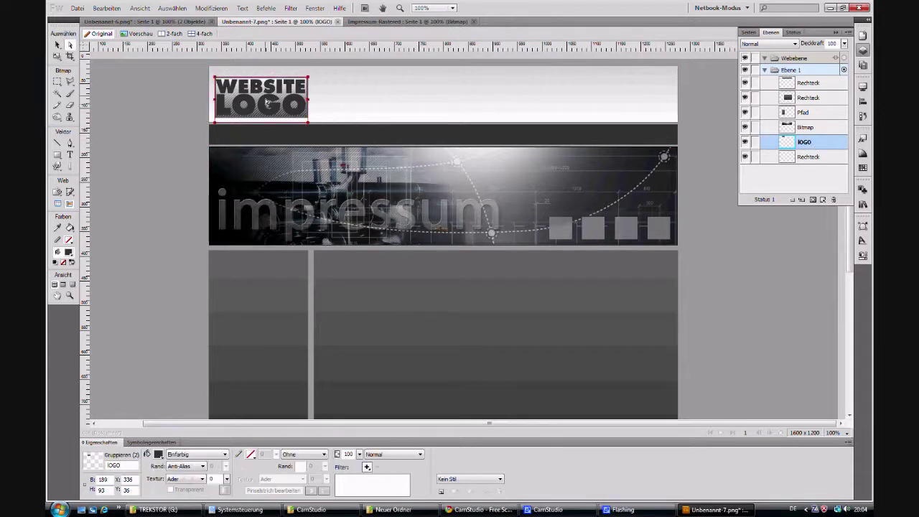
Rename the impressum bitmap object as hEADER.
left_click(805, 127)
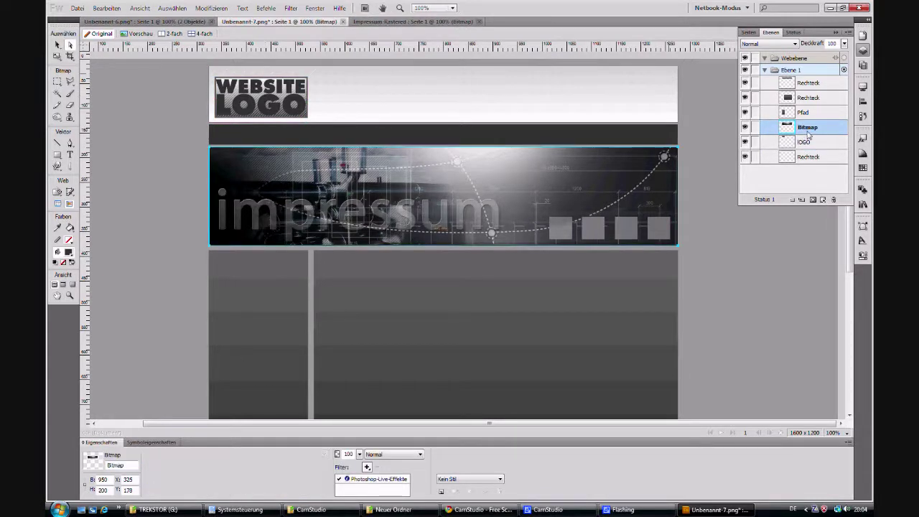
double_click(805, 129)
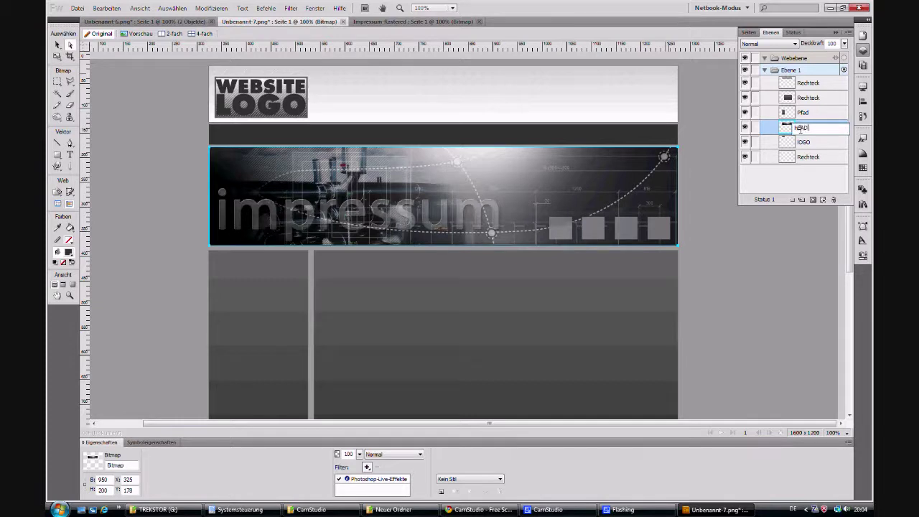
key("Return")
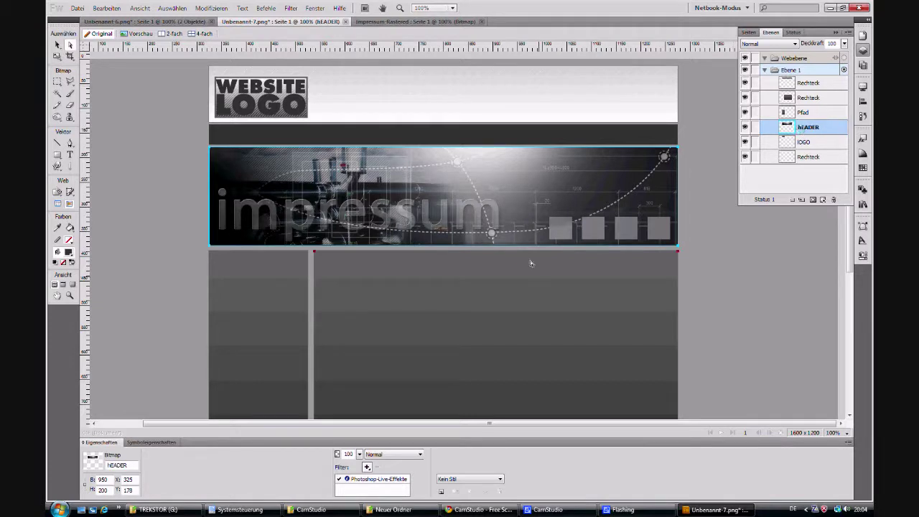
left_click(58, 45)
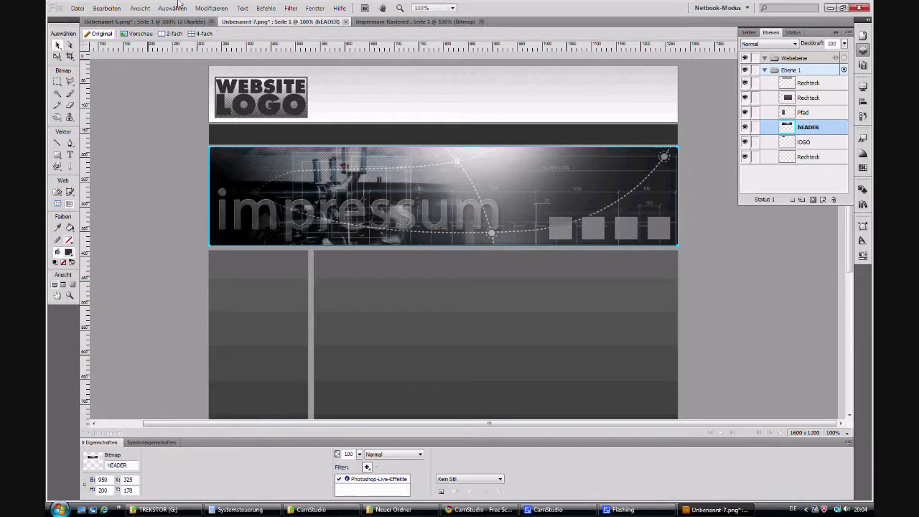
left_click(689, 281)
scroll(689, 282, "down", 3)
scroll(689, 280, "up", 3)
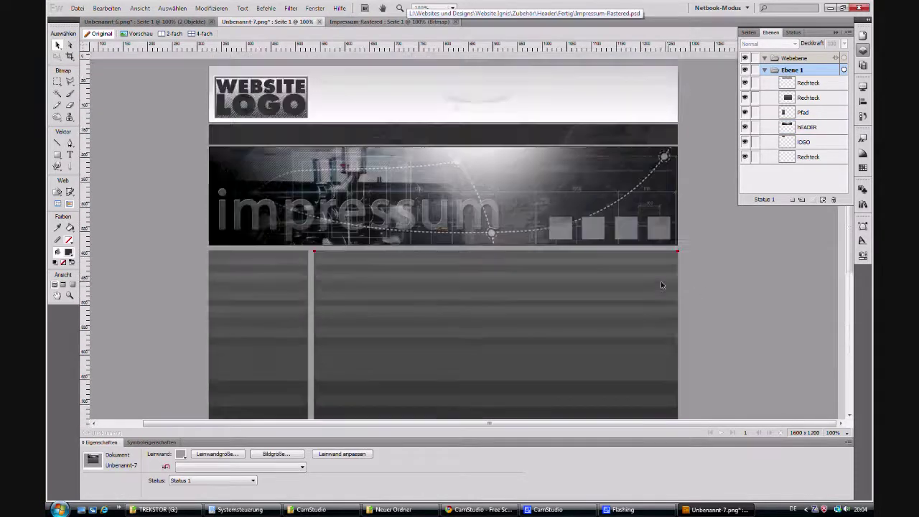
left_click(328, 201)
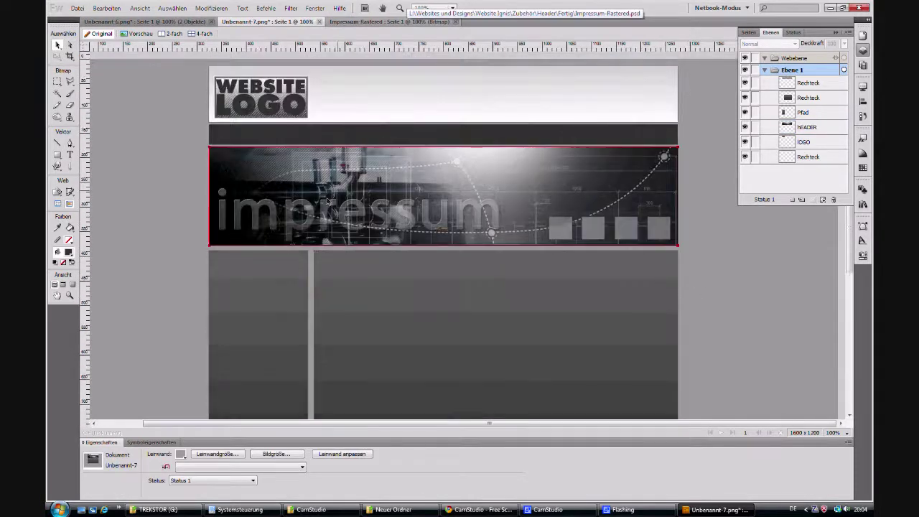
Collapse the layer Ebene 1, add a new layer and name it Texte.
left_click(765, 70)
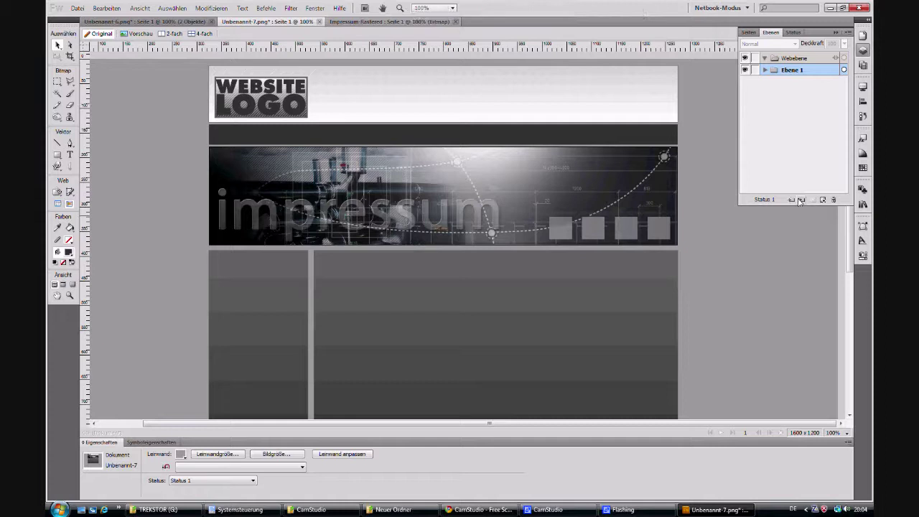
left_click(801, 201)
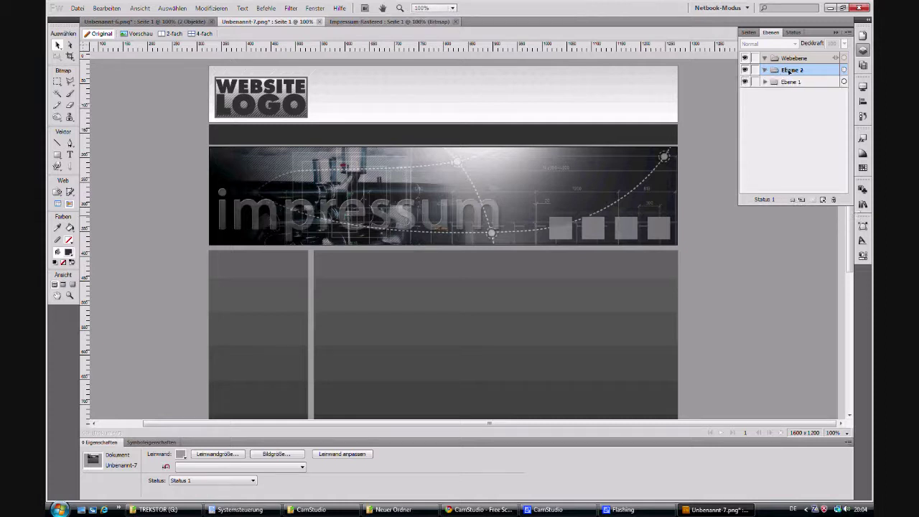
double_click(789, 71)
key("BackSpace")
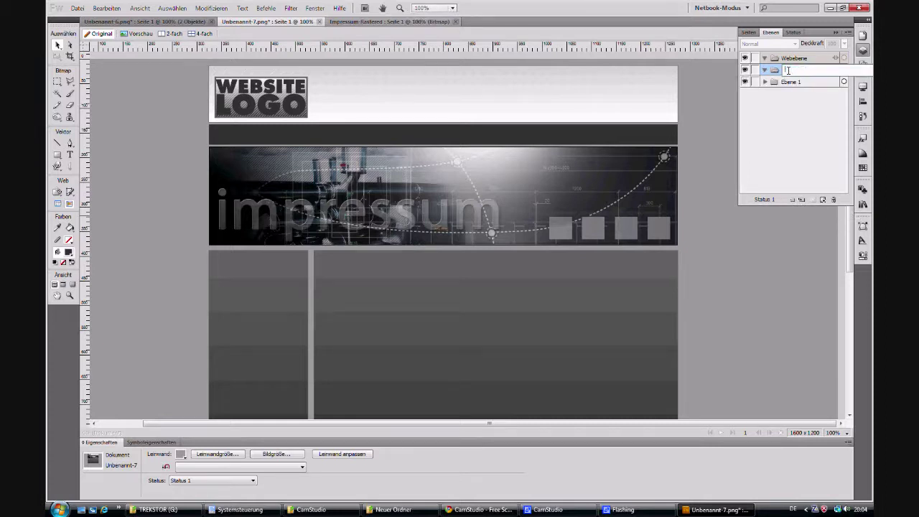
key("Return")
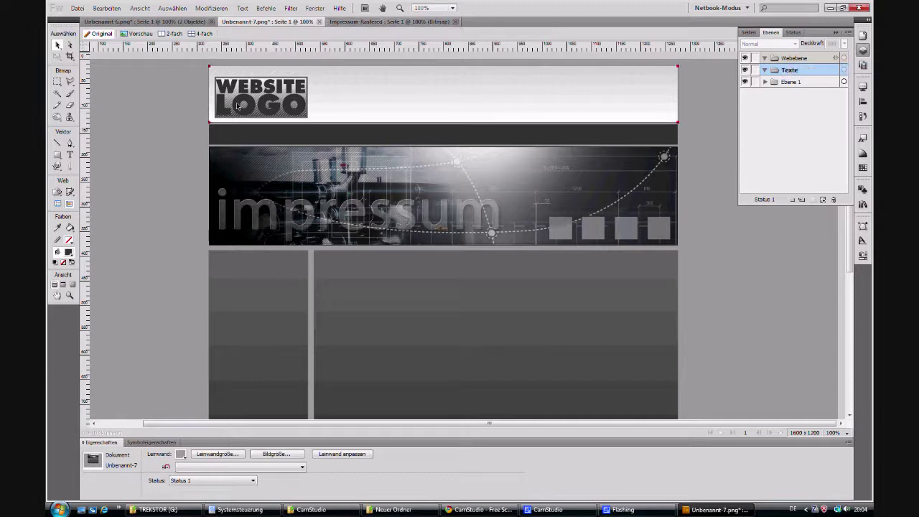
Add the text "Startseite" near the start of the dark navigation bar and select all its characters.
left_click(70, 155)
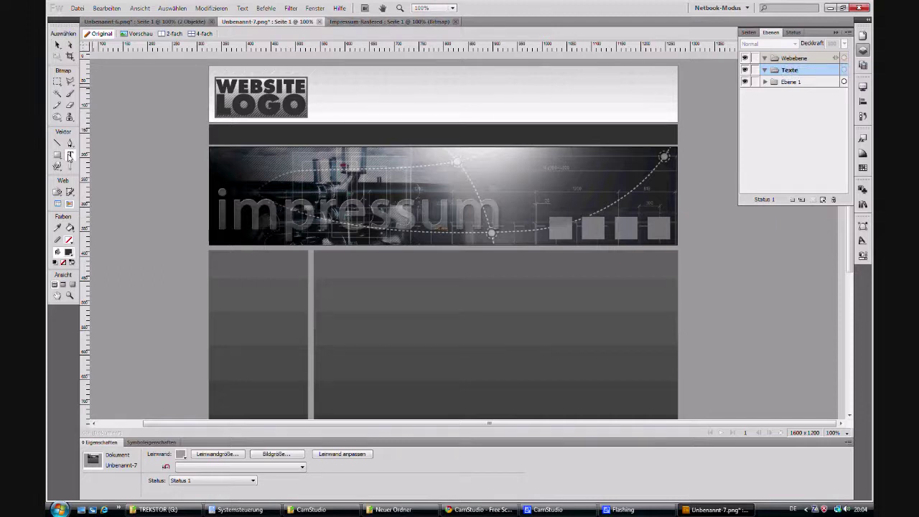
left_click(221, 135)
type("Startseite")
key("ctrl+a")
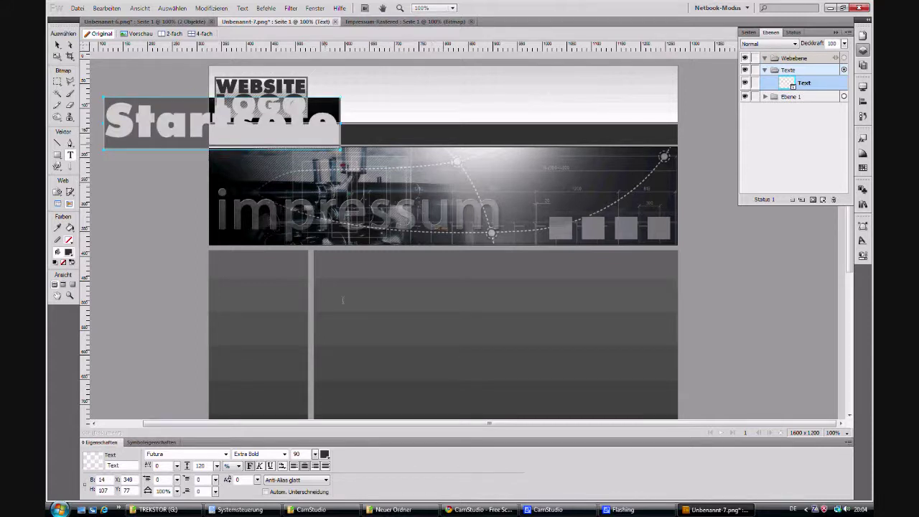
Set the font size of the navigation text to 12.
left_click(301, 455)
type("12")
key("Return")
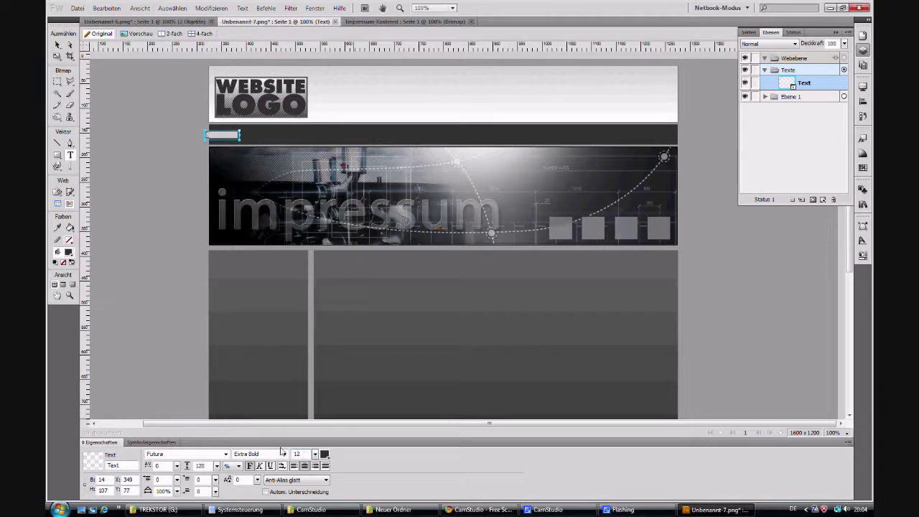
Colour the navigation text white and set its font size to 16.
left_click(325, 454)
left_click(336, 388)
double_click(296, 454)
type("16")
key("Return")
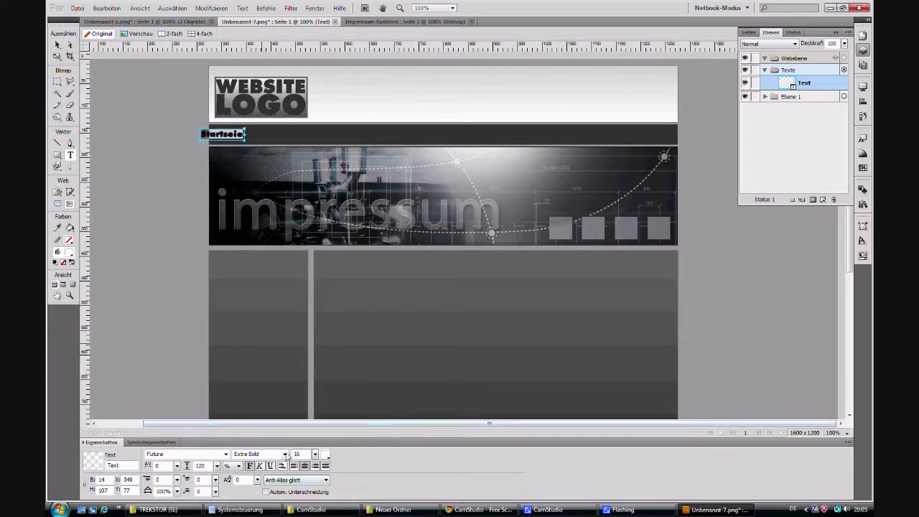
Set the style of the navigation text to Book and correct its spelling to "Startseite".
left_click(280, 454)
left_click(251, 388)
left_click(231, 132)
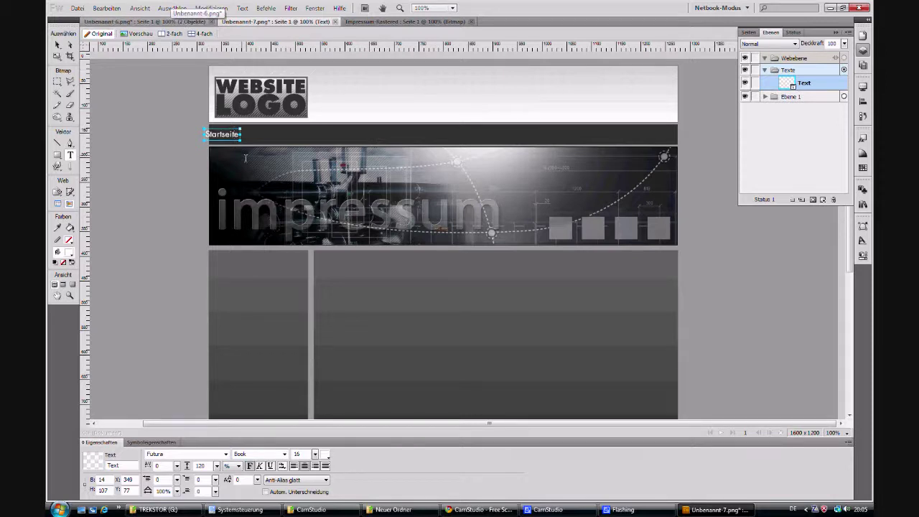
Move the "Startseite" text along the navigation bar to X 365.
left_click(57, 45)
key("shift+Right")
key("shift+Right")
key("shift+Right")
key("shift+Right")
key("shift+Right")
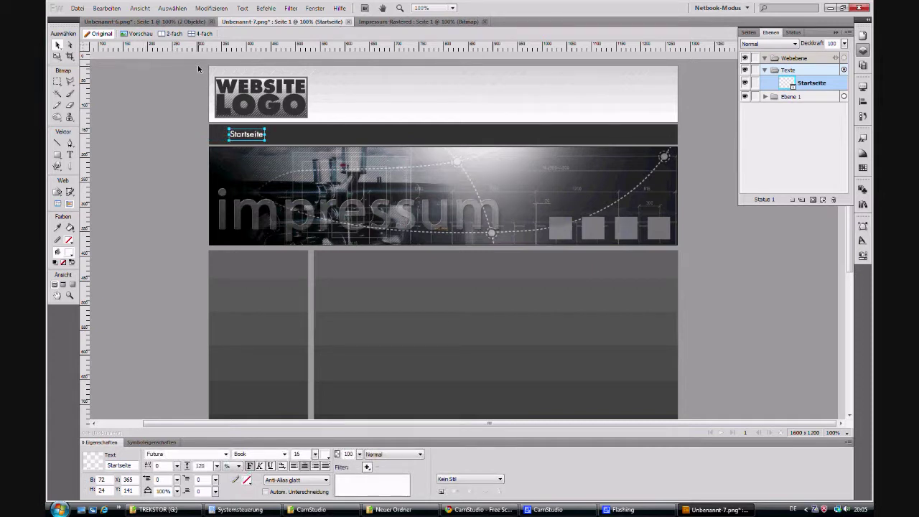
Duplicate the "Startseite" text and move the copy along the navigation bar to X 485.
key("ctrl+shift+d")
key("shift+Right")
key("shift+Right")
key("shift+Right")
key("shift+Right")
key("shift+Right")
key("shift+Right")
key("shift+Right")
key("shift+Right")
key("shift+Right")
key("shift+Right")
key("shift+Right")
key("shift+Right")
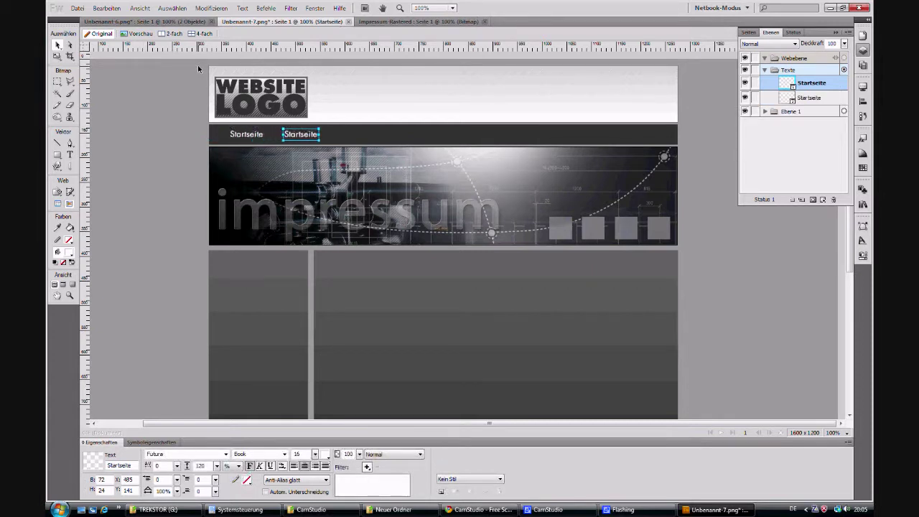
Duplicate the second navigation text and move this third copy along the bar to X 595.
key("ctrl+shift+d")
key("shift+Right")
key("shift+Right")
key("shift+Right")
key("shift+Right")
key("shift+Right")
key("shift+Right")
key("shift+Right")
key("shift+Right")
key("shift+Right")
key("shift+Right")
key("shift+Right")
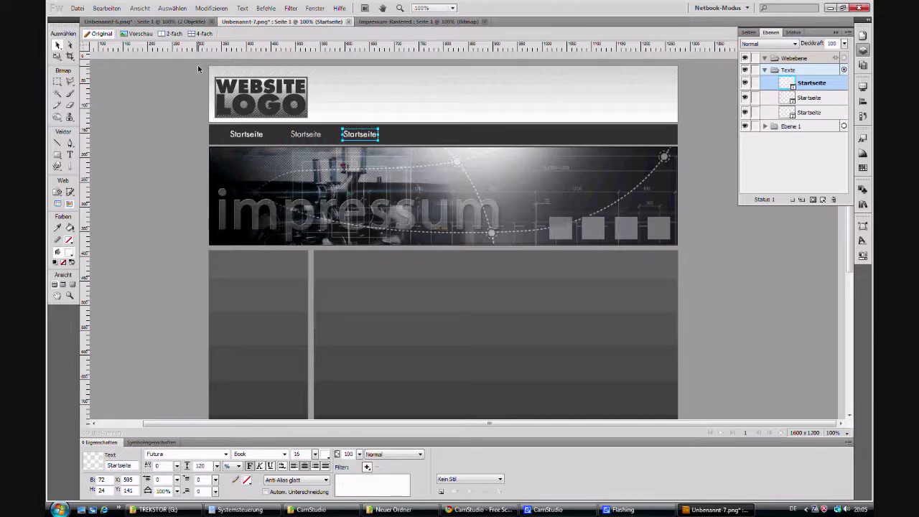
Duplicate the third navigation text and place this fourth entry in the bar at X 715.
key("ctrl+shift+d")
key("shift+Right")
key("shift+Right")
key("shift+Right")
key("shift+Right")
key("shift+Right")
key("shift+Right")
key("shift+Right")
key("shift+Right")
key("shift+Right")
key("shift+Right")
key("shift+Right")
key("shift+Right")
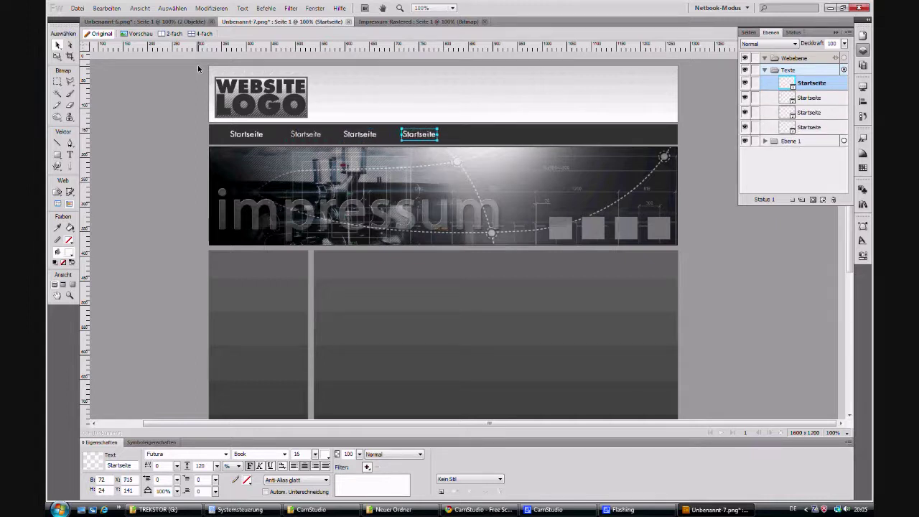
Duplicate the fourth navigation text and move the fifth entry near the far end of the bar, at X 1145.
key("ctrl+shift+d")
key("shift+Right")
key("shift+Right")
key("shift+Right")
key("shift+Right")
key("shift+Right")
key("shift+Right")
key("shift+Right")
key("shift+Right")
key("shift+Right")
key("shift+Right")
key("shift+Right")
key("shift+Right")
key("shift+Right")
key("shift+Right")
key("shift+Right")
key("shift+Right")
key("shift+Right")
key("shift+Right")
key("shift+Right")
key("shift+Right")
key("shift+Right")
key("shift+Right")
key("shift+Right")
key("shift+Right")
key("shift+Right")
key("shift+Right")
key("shift+Right")
key("shift+Right")
key("shift+Right")
key("shift+Right")
key("shift+Right")
key("shift+Right")
key("shift+Right")
key("shift+Right")
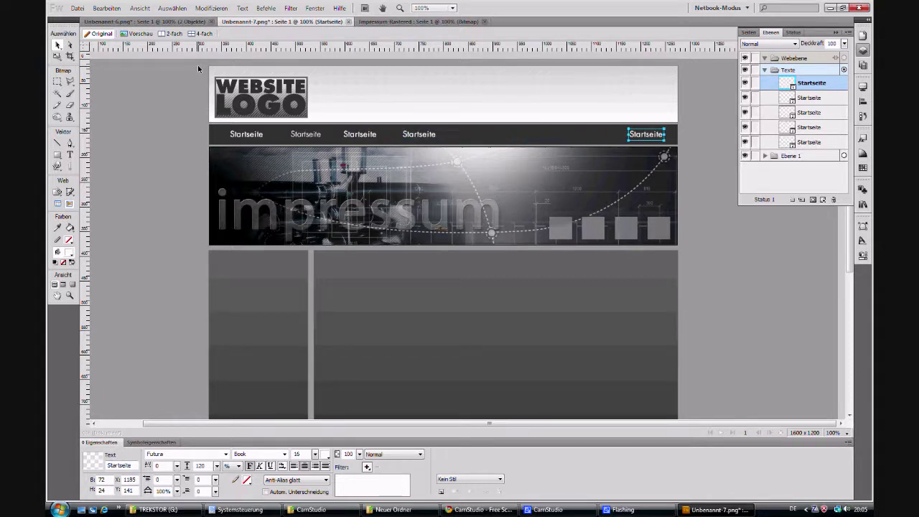
key("shift+Left")
key("shift+Left")
key("shift+Left")
key("shift+Left")
Select all five navigation texts and distribute their centres evenly in the horizontal direction, relative to the objects instead of the canvas.
left_click(864, 87)
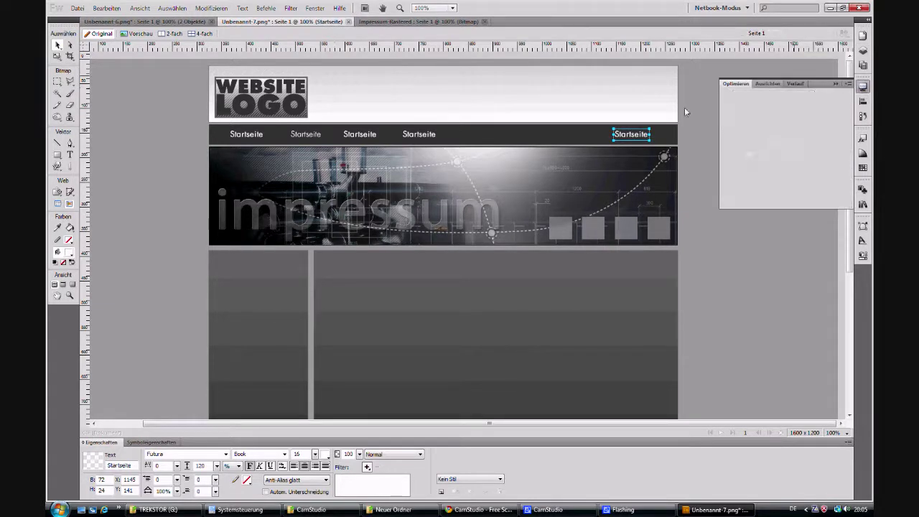
left_click(247, 134)
left_click(306, 134, "shift")
left_click(360, 134, "shift")
left_click(425, 136, "shift")
left_click(619, 134, "shift")
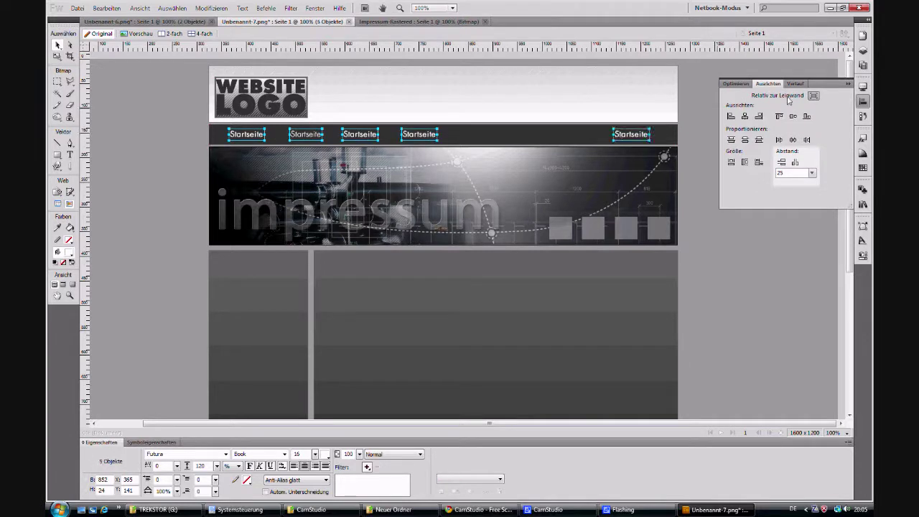
left_click(813, 97)
left_click(793, 140)
left_click(653, 203)
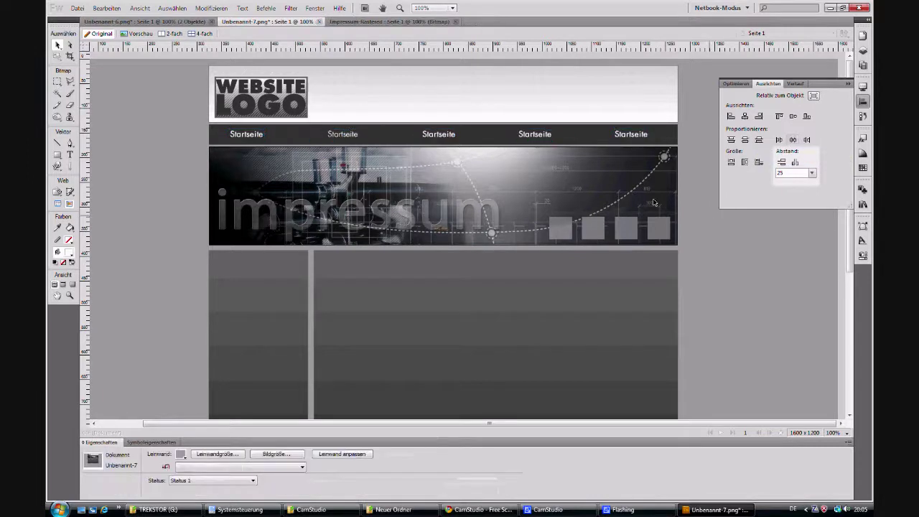
Change the second navigation text to "Informationen".
double_click(334, 135)
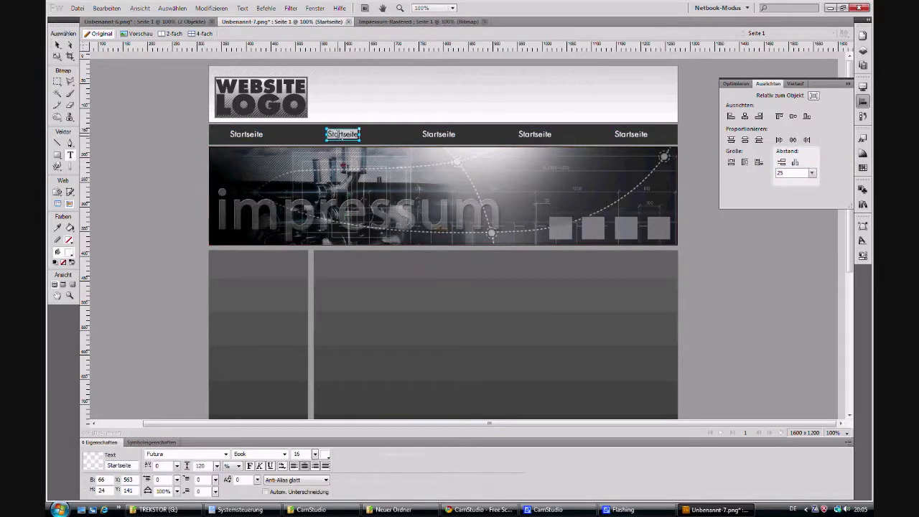
type("Im")
type("for")
type("m")
type("ationen")
left_click(439, 134)
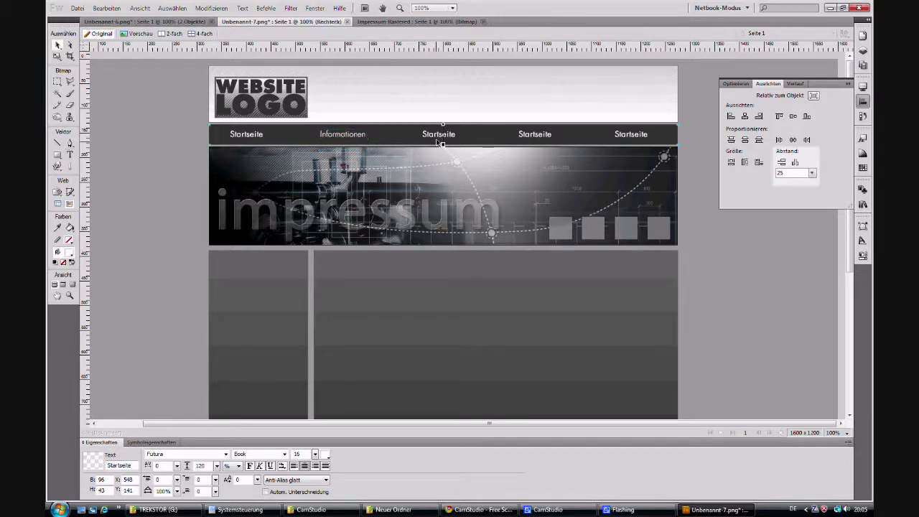
Change the third navigation text to "Impressum" and the fourth to "Kontakt".
double_click(438, 134)
type("Impressum")
left_click(537, 134)
double_click(537, 134)
type("Kontakt")
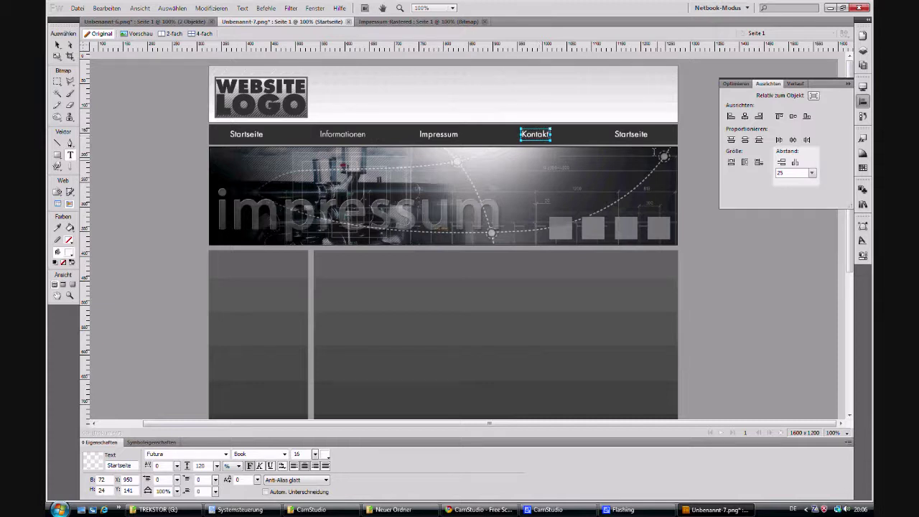
Change the fifth navigation text to "Sitemap" and deselect it.
double_click(631, 134)
type("Sitemap")
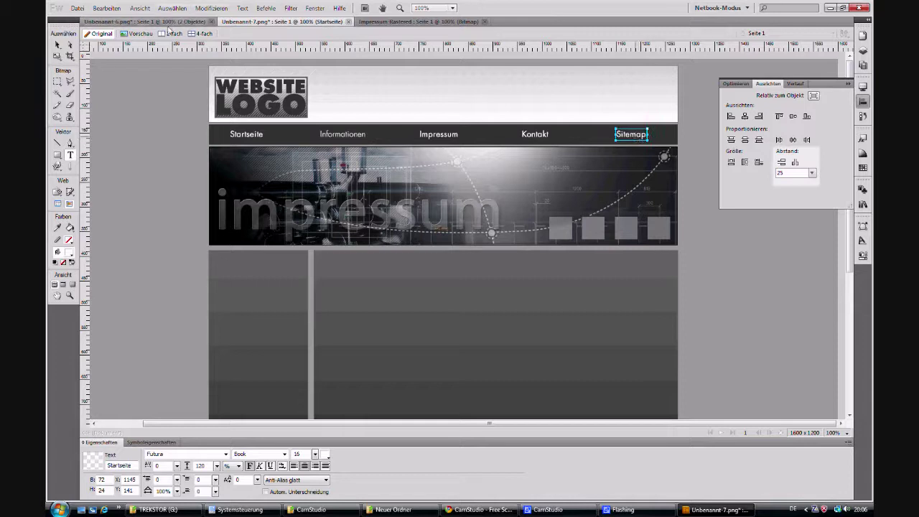
left_click(57, 44)
left_click(141, 115)
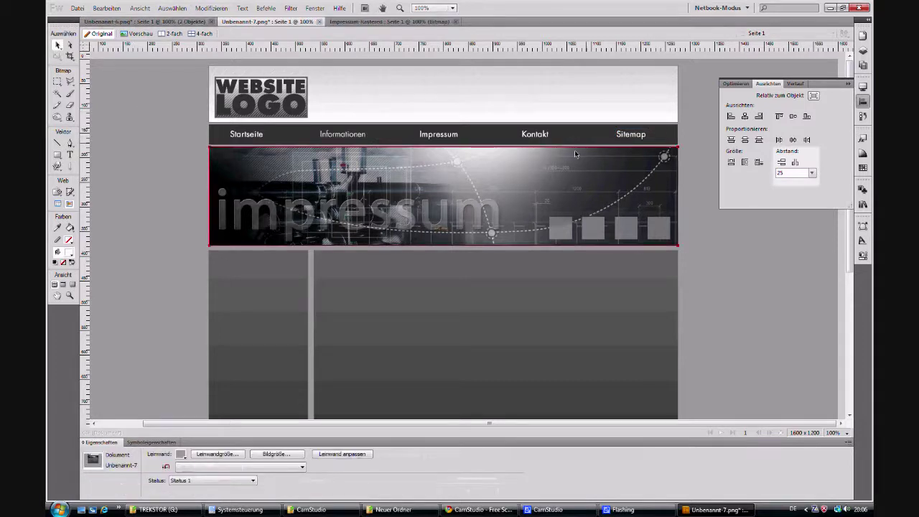
Change the fill of the large content rectangle from the linear gradient to solid white.
scroll(535, 265, "down", 3)
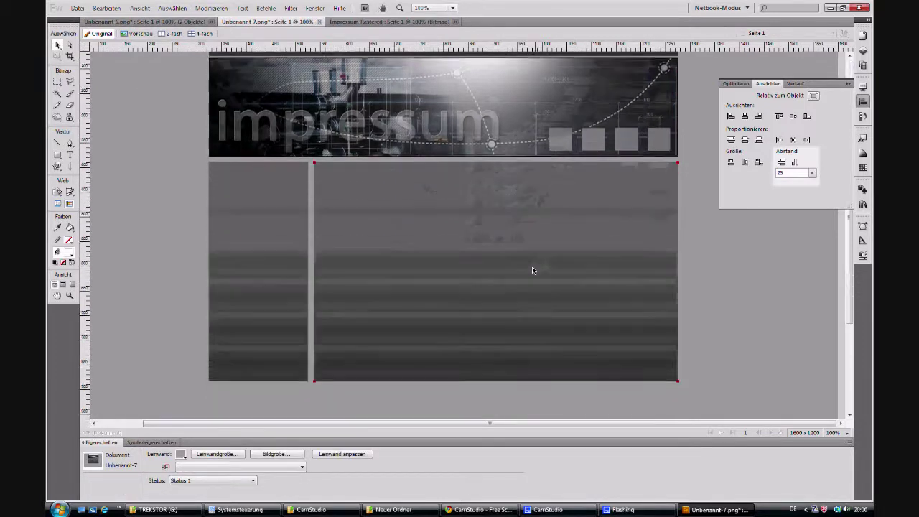
left_click(532, 266)
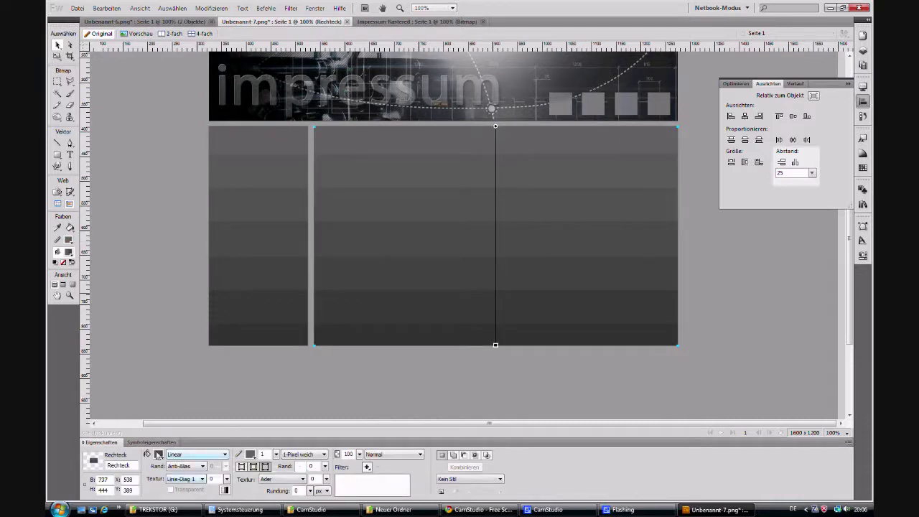
left_click(158, 454)
left_click(192, 452)
left_click(195, 457)
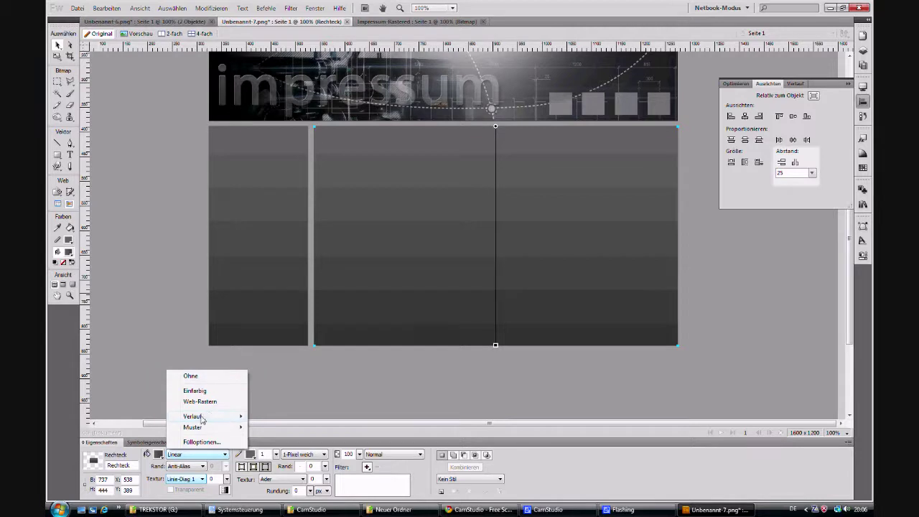
left_click(197, 391)
left_click(147, 259)
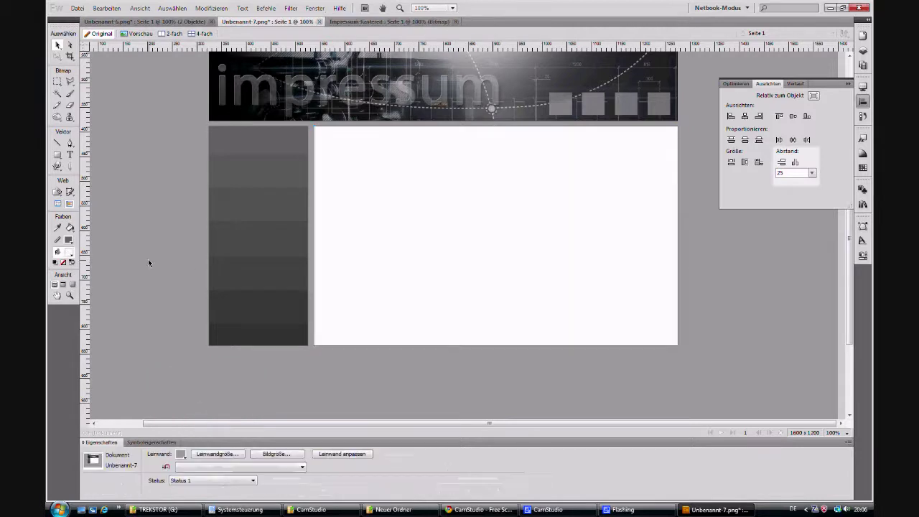
scroll(150, 259, "up", 3)
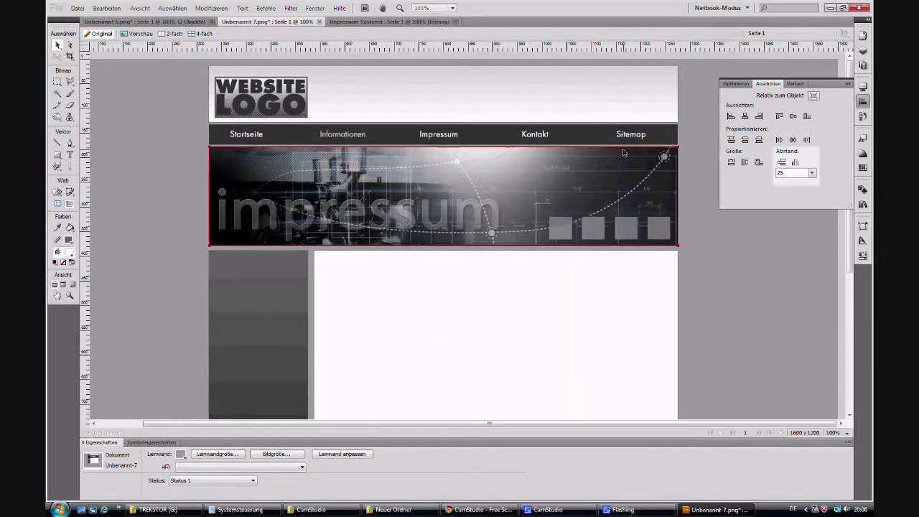
left_click(262, 294)
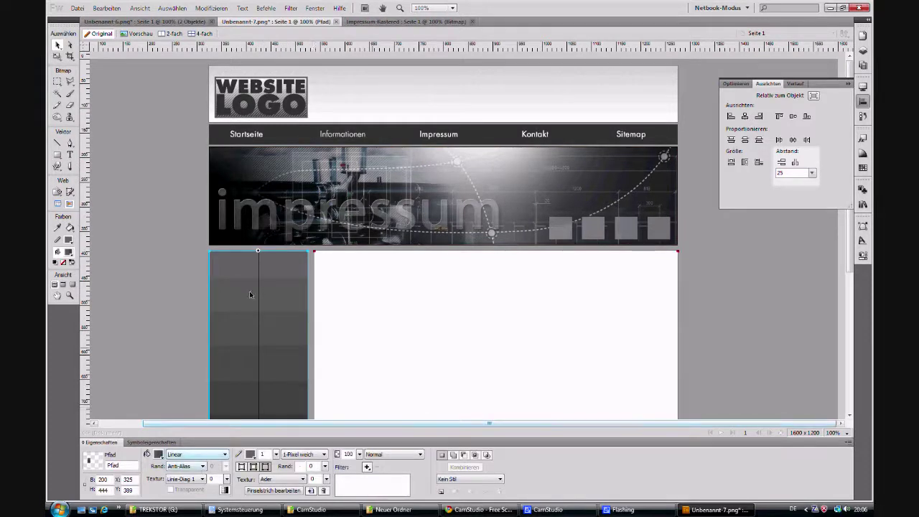
left_click(145, 258)
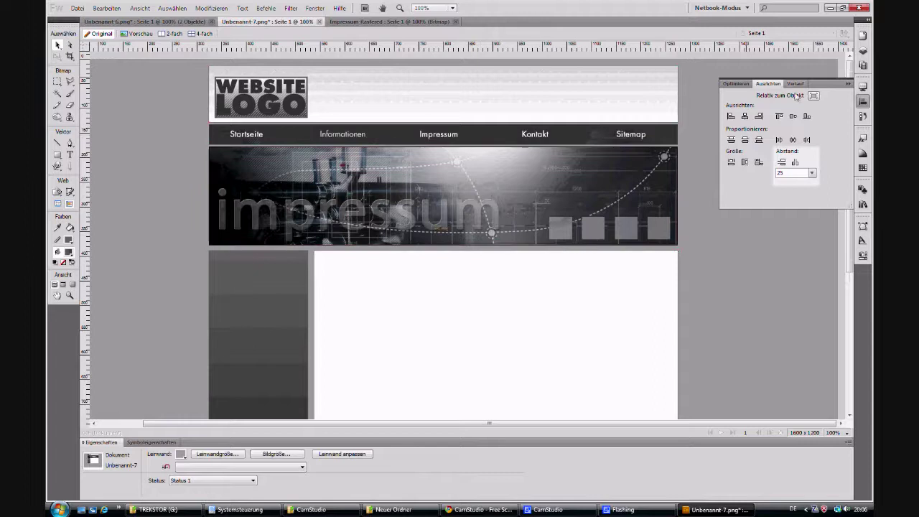
Set the page Seite 1 as the master page and rename it "Grundlagen#".
left_click(862, 52)
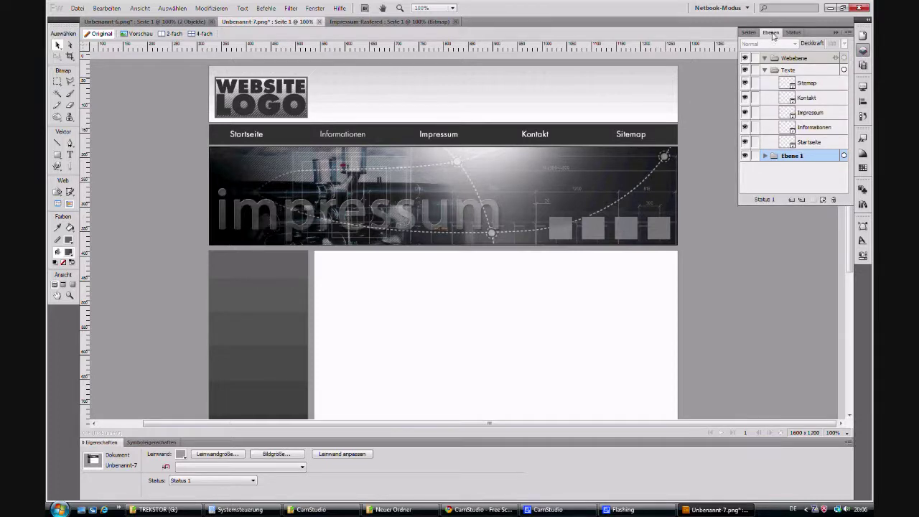
left_click(749, 33)
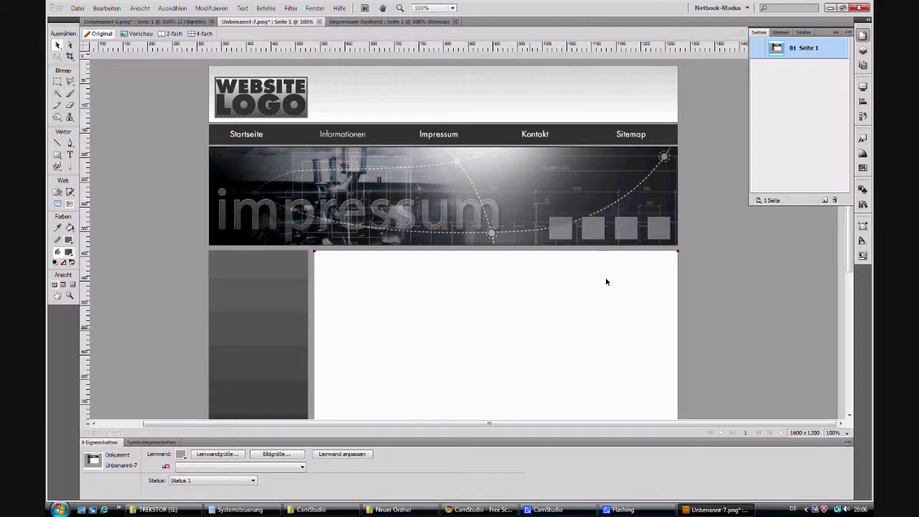
right_click(806, 53)
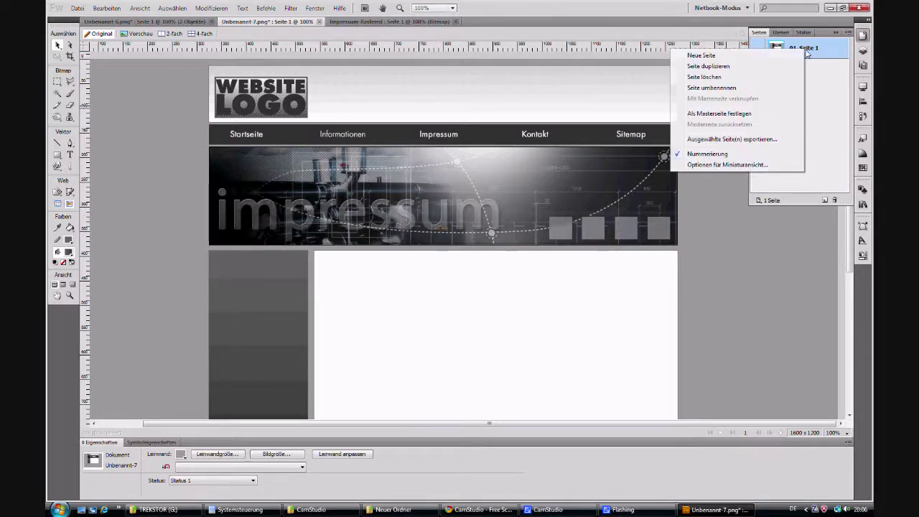
left_click(729, 115)
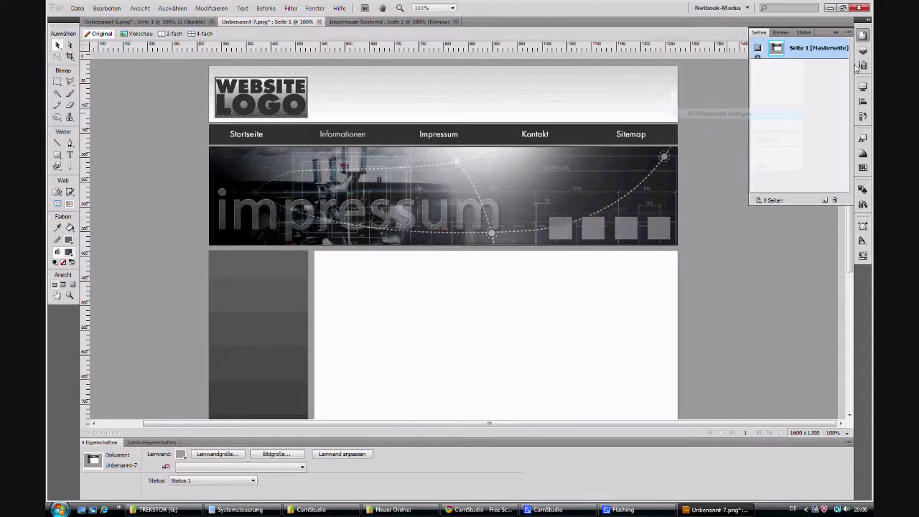
double_click(795, 48)
type("Grundlagen#")
key("Return")
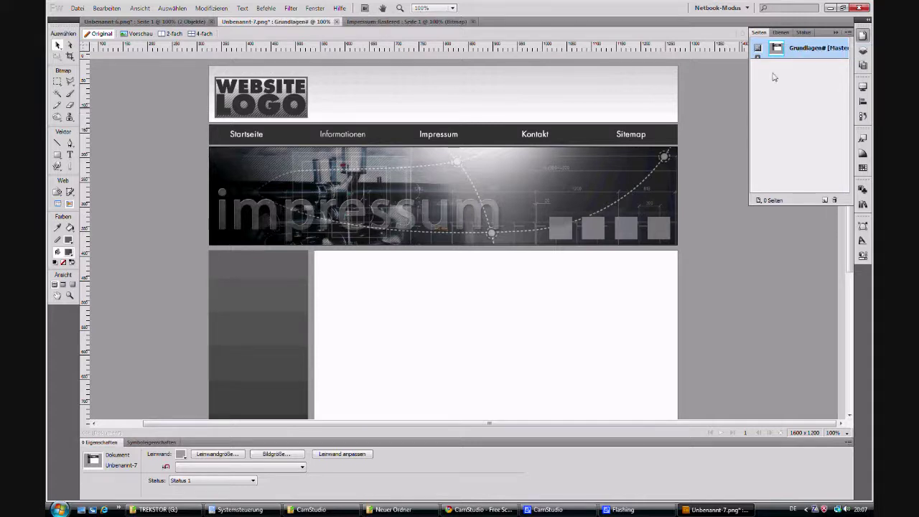
Add a new page based on the master page and name it "Startseite".
left_click(825, 200)
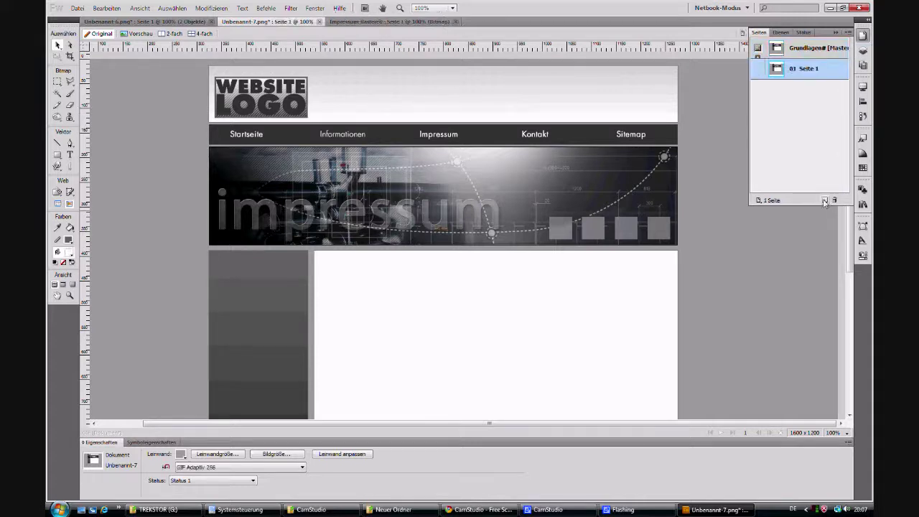
double_click(805, 70)
type("Startsei")
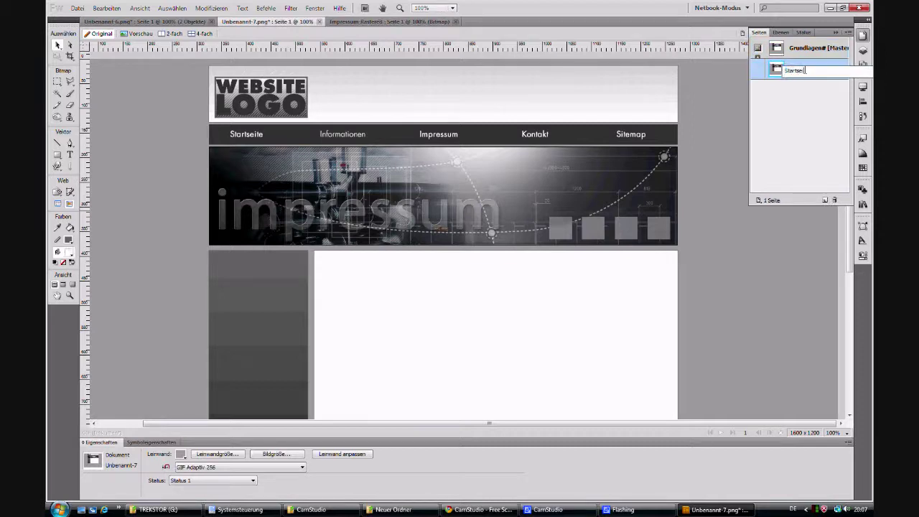
key("Return")
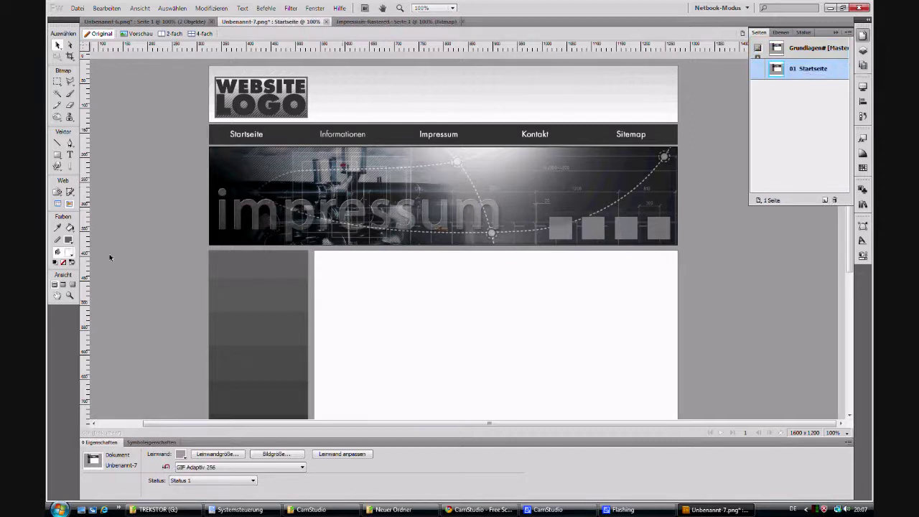
Add the text "Startseite" near the upper left corner of the white content area and colour it #333333.
scroll(109, 254, "down", 1)
key("t")
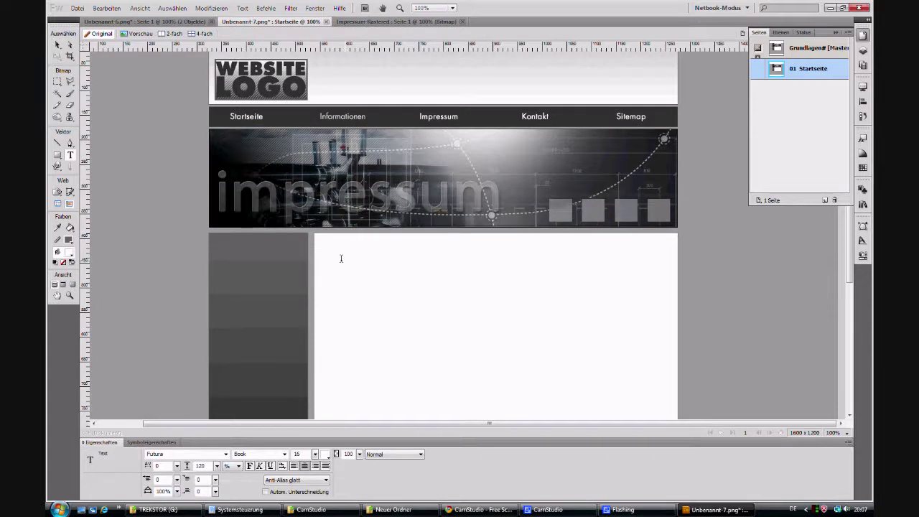
left_click(341, 259)
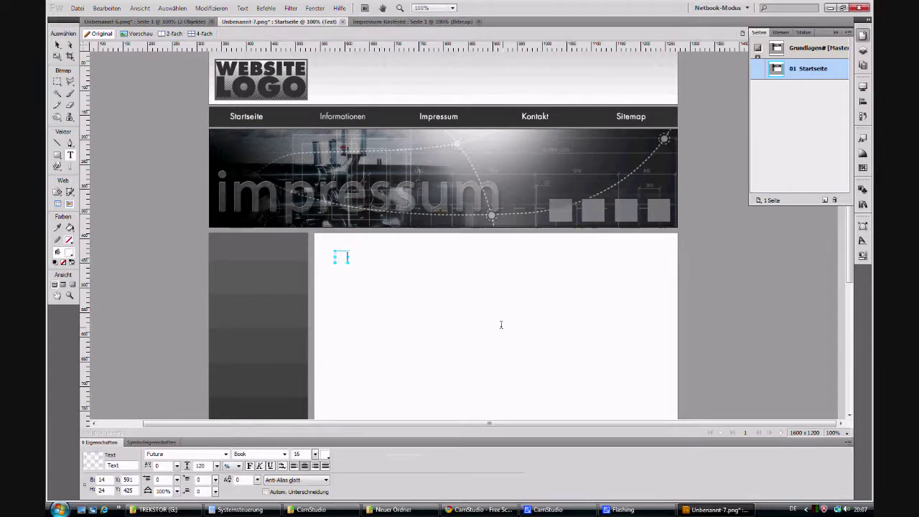
key("ctrl+v")
left_click(325, 455)
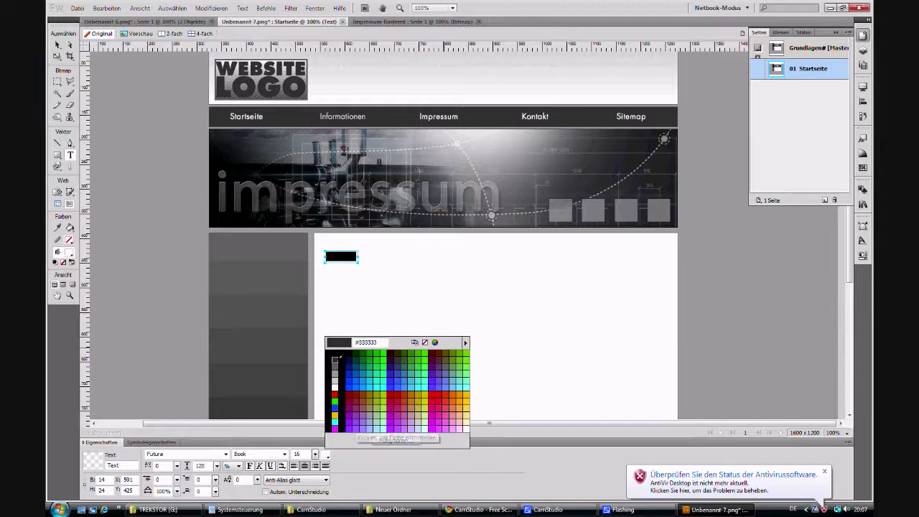
left_click(336, 358)
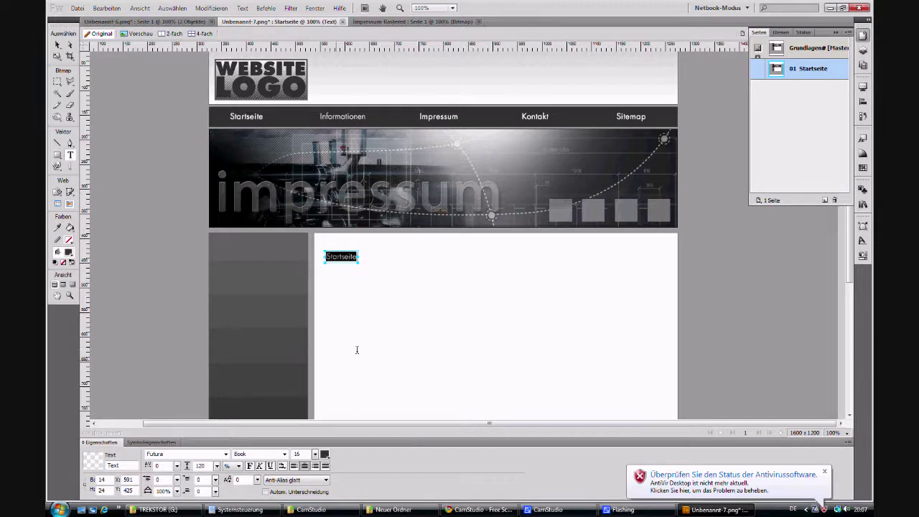
Set the "Startseite" heading in the content area to font size 24 and style Extra Bold.
key("Return")
left_click(285, 454)
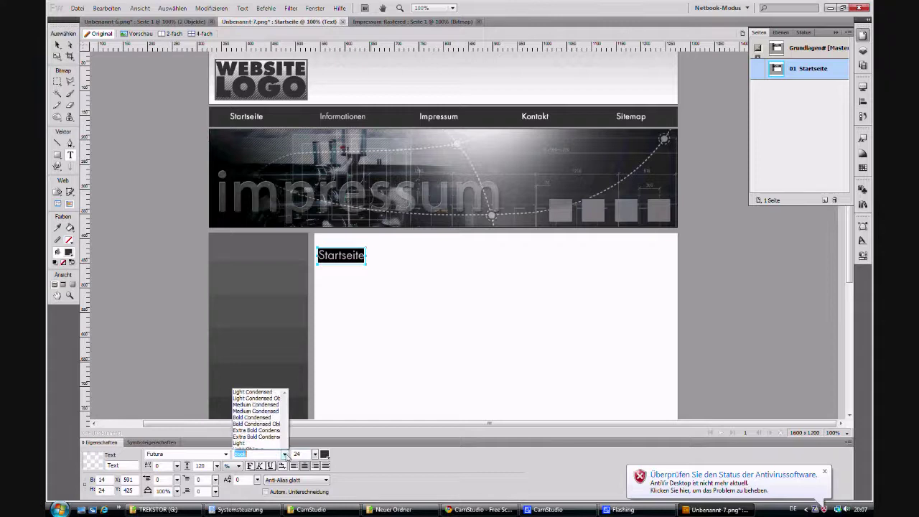
left_click(248, 426)
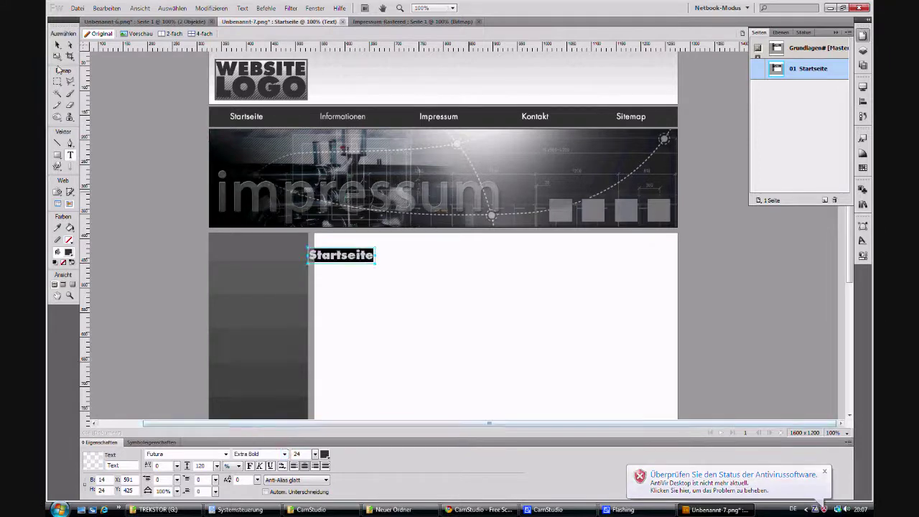
Move the "Startseite" heading fully into the white content area and insert a Lorem ipsum text block below it.
left_click(58, 45)
left_click_drag(357, 255, 378, 252)
left_click(265, 9)
mouse_move(292, 186)
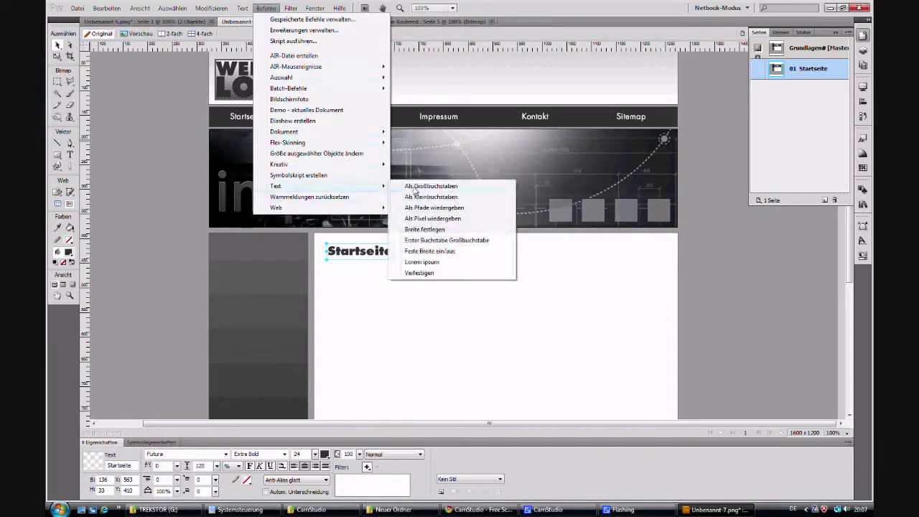
left_click(431, 262)
left_click_drag(401, 190, 409, 349)
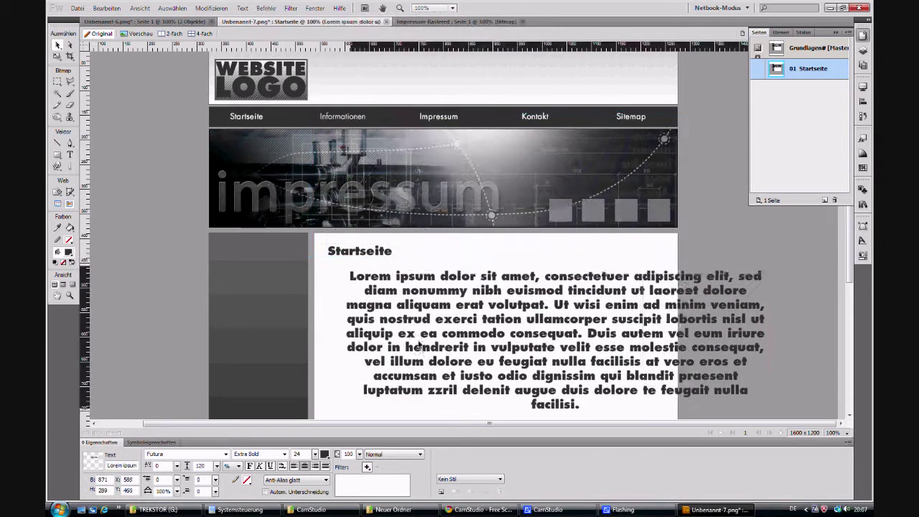
Format the Lorem ipsum text with font size 12, style Book and left alignment.
double_click(398, 340)
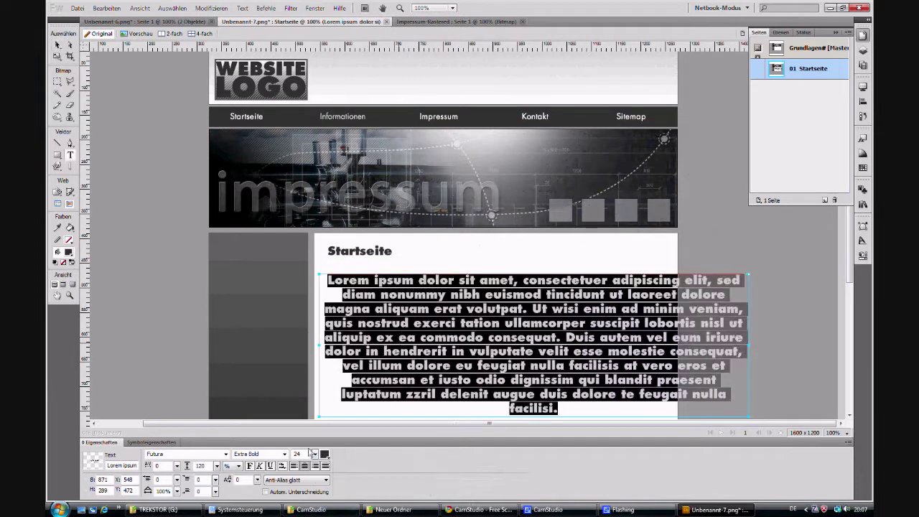
type("12")
key("Return")
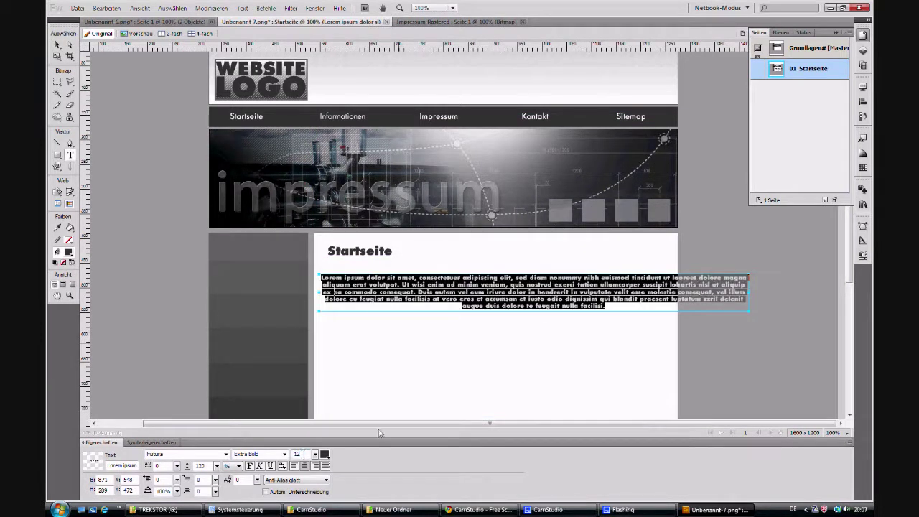
left_click(285, 453)
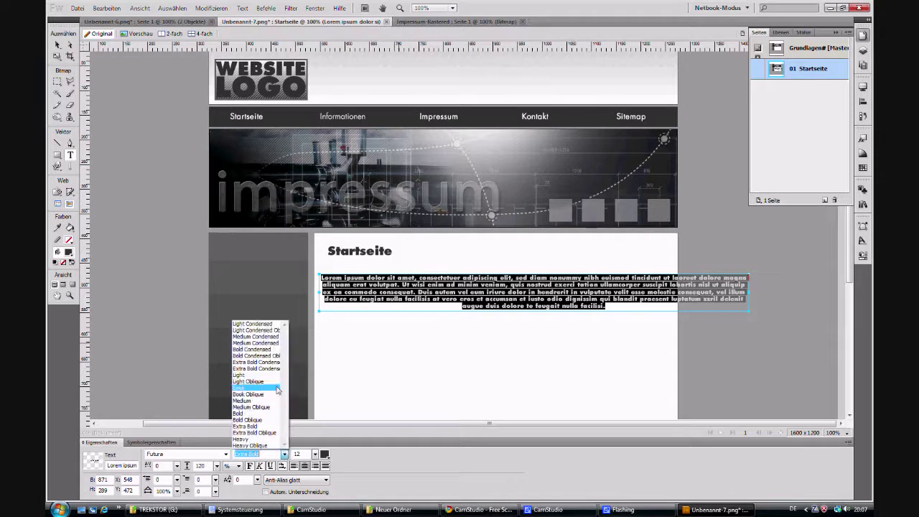
left_click(277, 389)
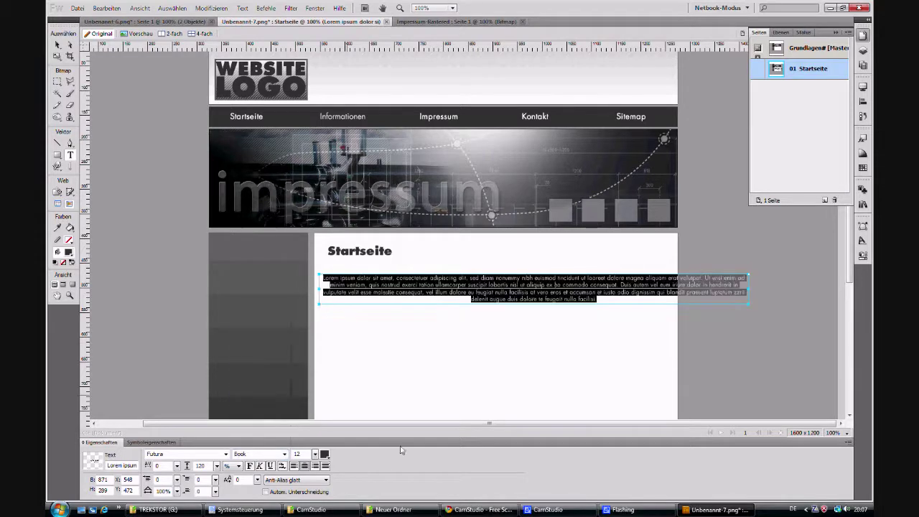
left_click(293, 466)
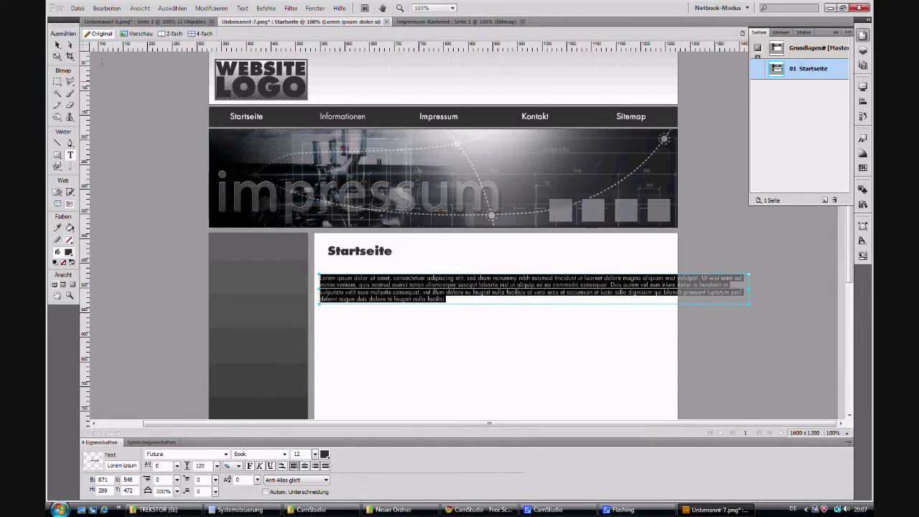
Place the Lorem ipsum block directly under the heading, flush with its left edge, and narrow it to about 688 px wide.
left_click(57, 44)
mouse_move(373, 298)
left_mouse_down()
mouse_move(389, 293)
mouse_move(382, 288)
left_mouse_up()
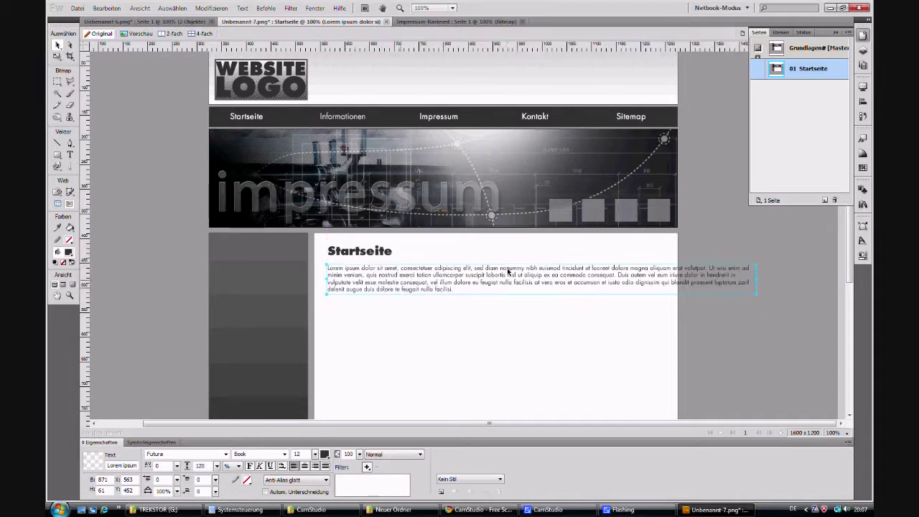
left_click_drag(758, 282, 666, 282)
Repeat the Lorem ipsum paragraph until the block holds four paragraphs separated by blank lines.
double_click(529, 287)
key("ctrl+c")
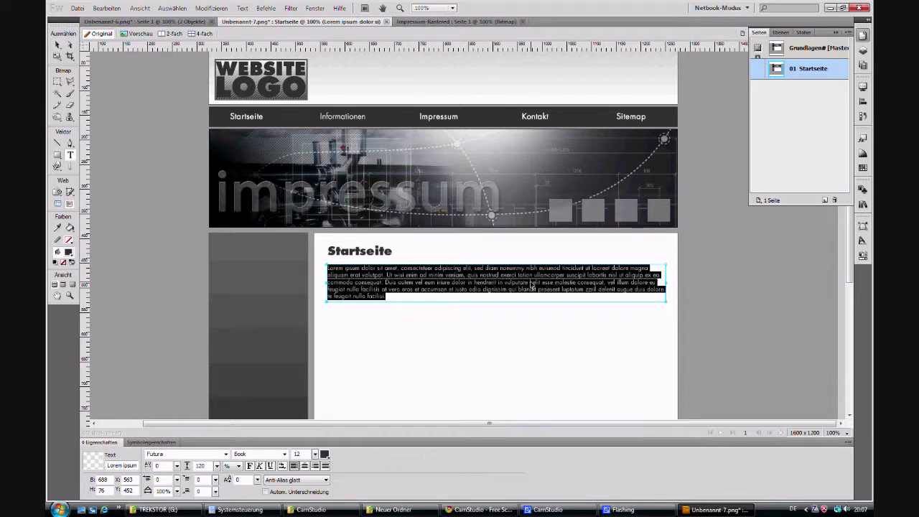
key("Right")
key("Return")
key("Return")
key("ctrl+v")
key("Return")
key("Return")
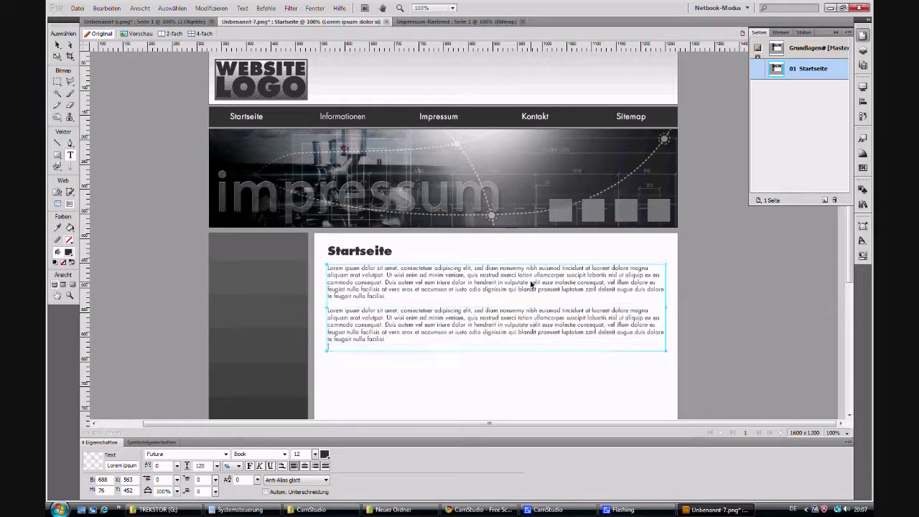
key("ctrl+v")
key("Return")
key("Return")
key("ctrl+v")
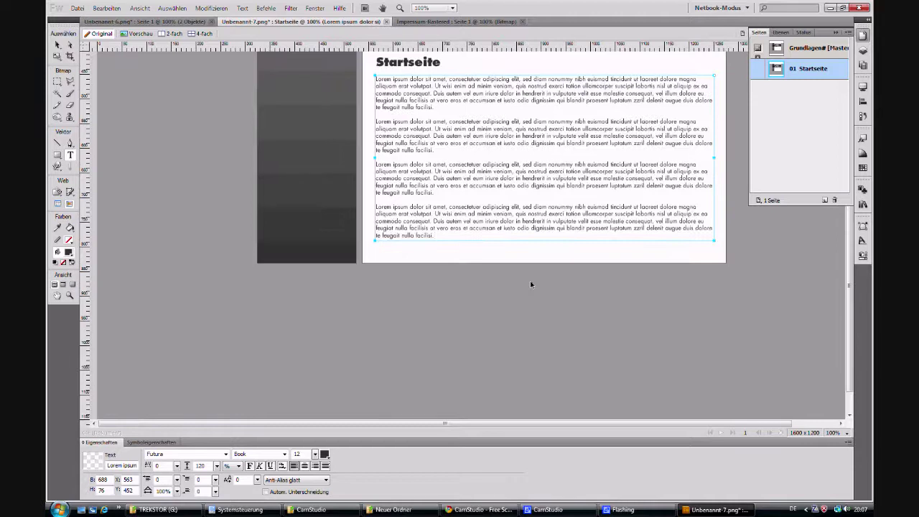
Copy the Startseite heading and body text, and add a new page named "Informationen".
scroll(530, 285, "up", 5)
left_click(57, 44)
left_click(423, 261)
left_click(417, 286, "shift")
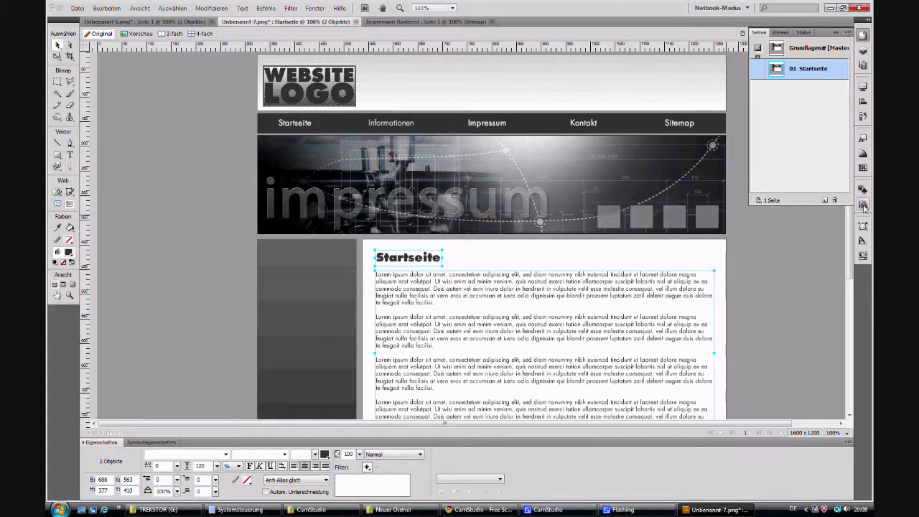
left_click(824, 200)
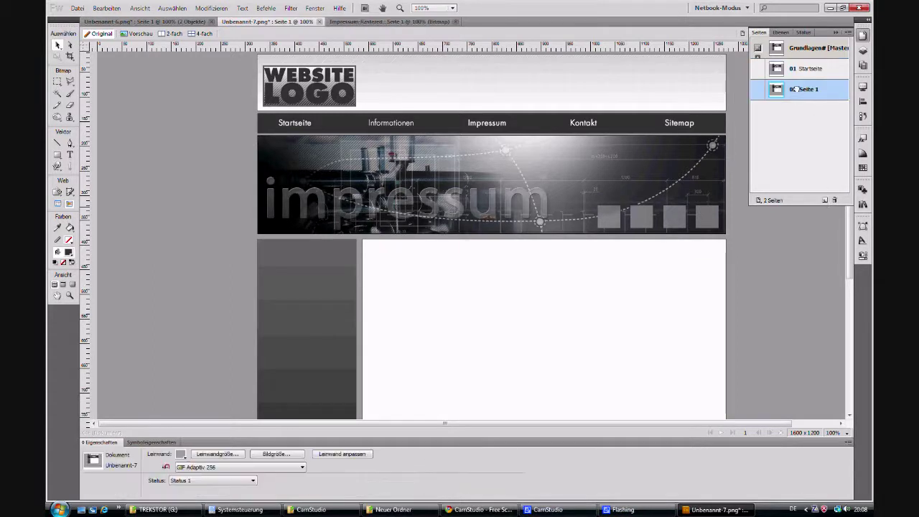
double_click(796, 89)
type("Informationen")
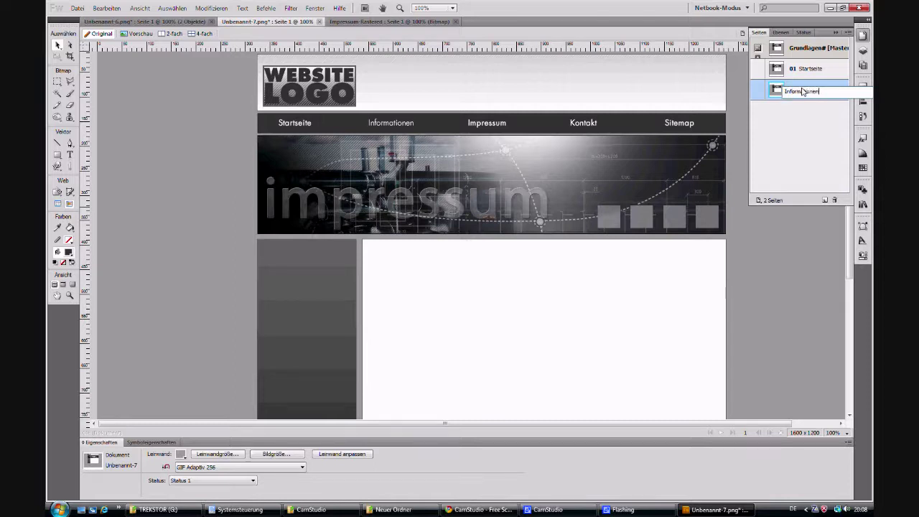
key("Return")
Paste the copied texts onto the Informationen page, change the heading to "Informationen" and align it with the body text's left edge.
key("ctrl+v")
double_click(408, 260)
type("Informationenm")
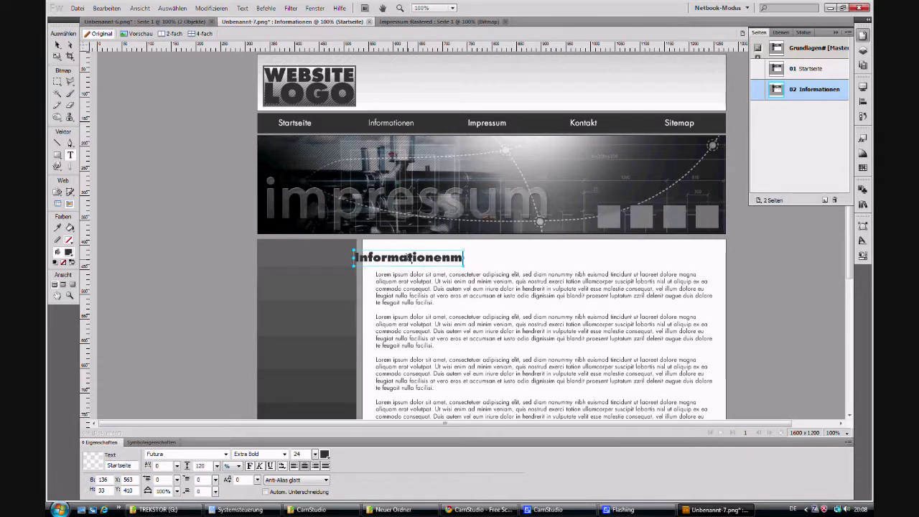
key("BackSpace")
left_click(58, 45)
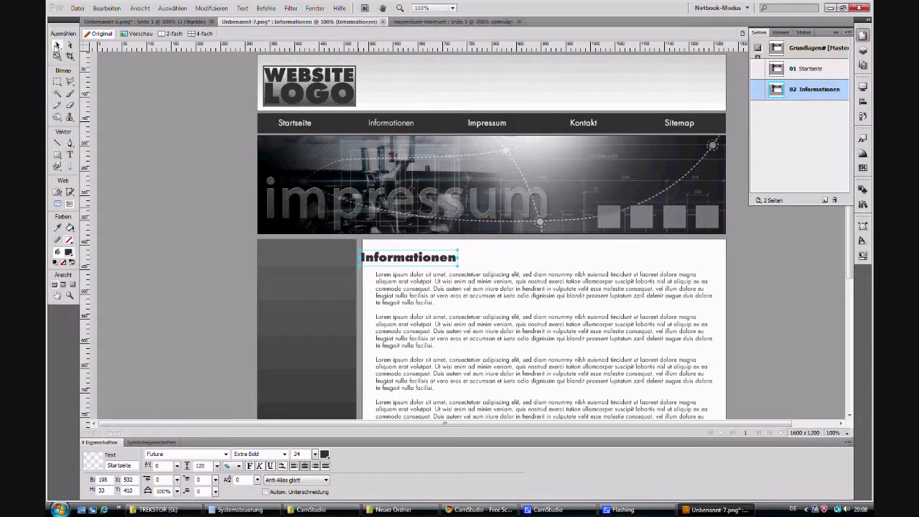
left_click_drag(394, 263, 410, 265)
Copy the Informationen heading and body text, and paste them onto a new page named "Impressum".
left_click(406, 288, "shift")
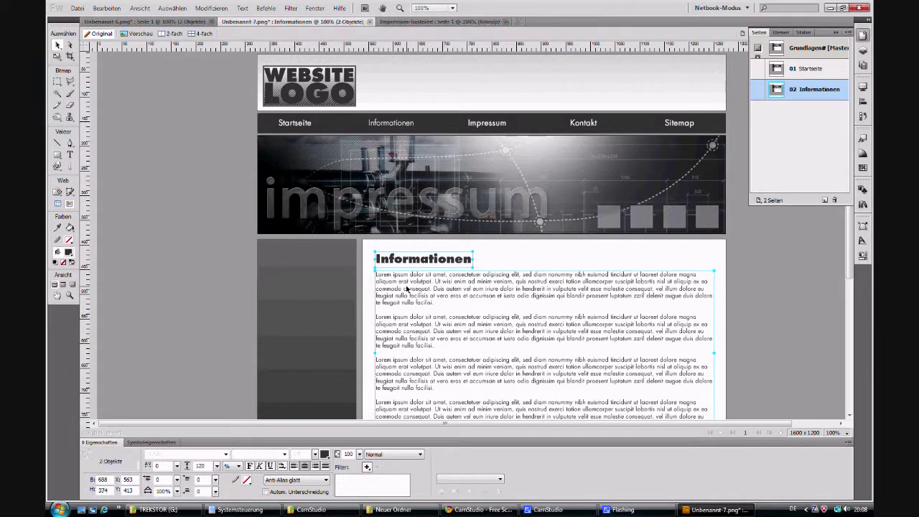
left_click(825, 200)
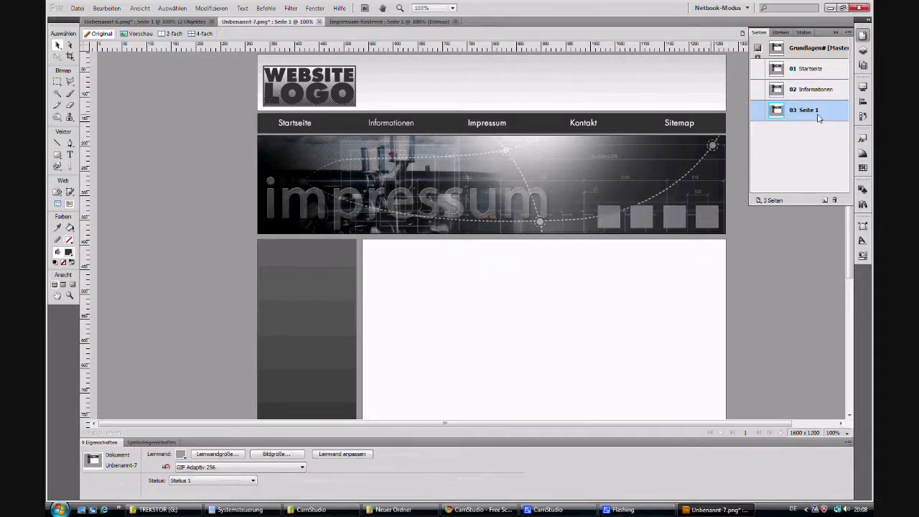
key("m")
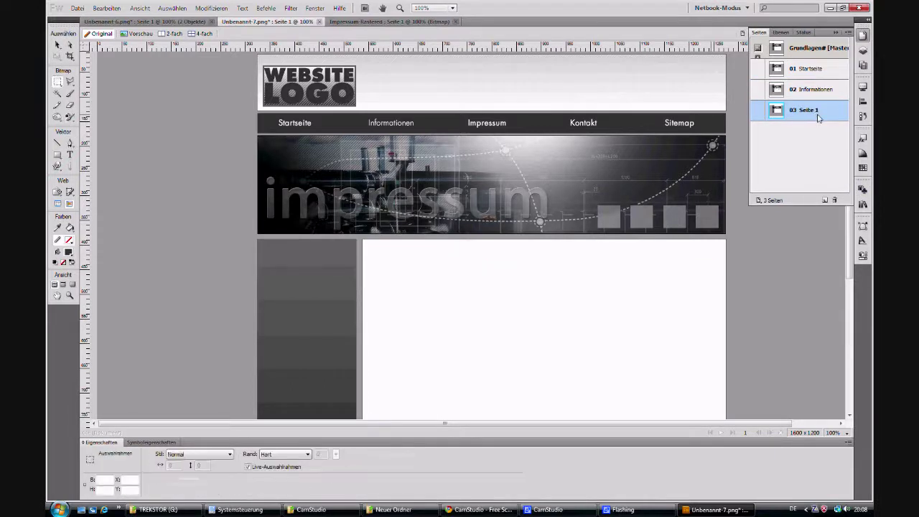
double_click(817, 112)
type("Impressum")
key("Return")
key("v")
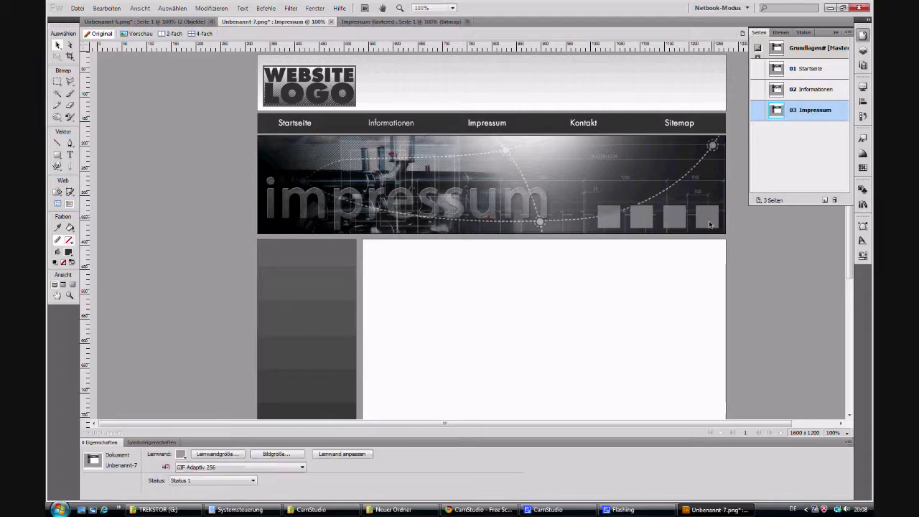
key("ctrl+v")
key("m")
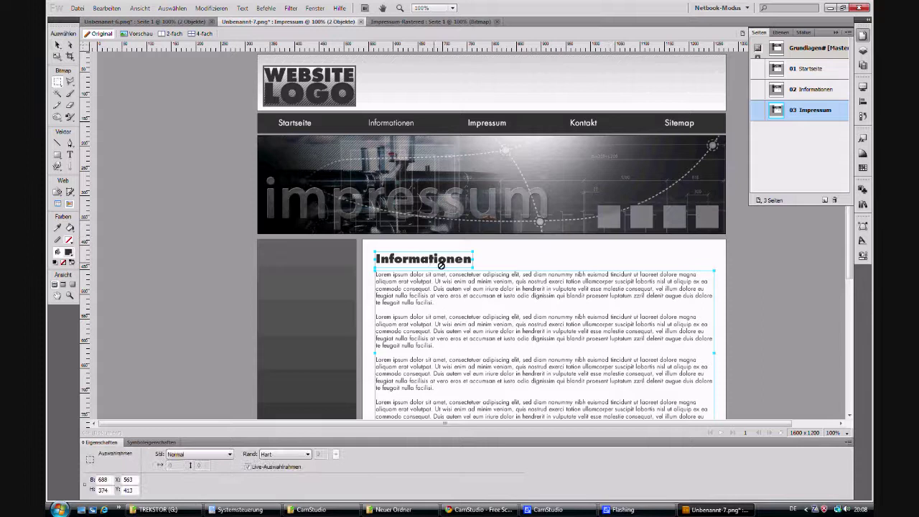
left_click(61, 83)
key("v")
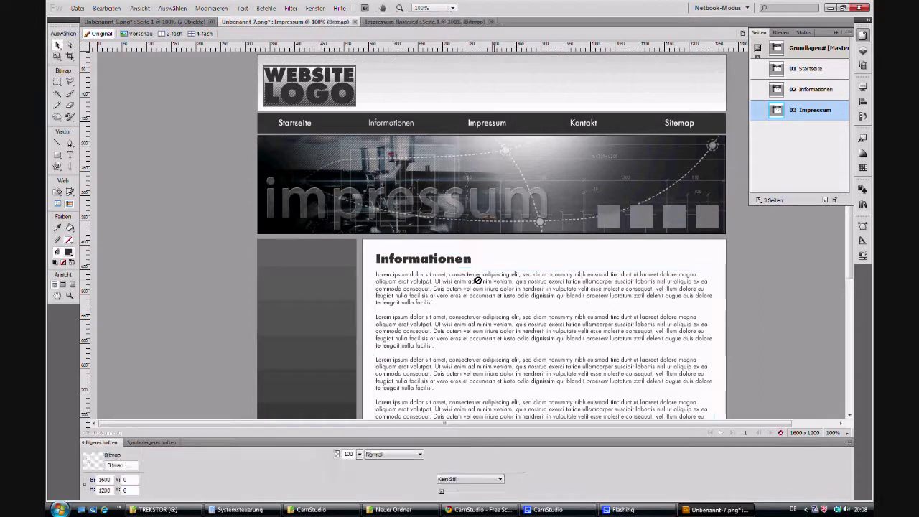
left_click(782, 33)
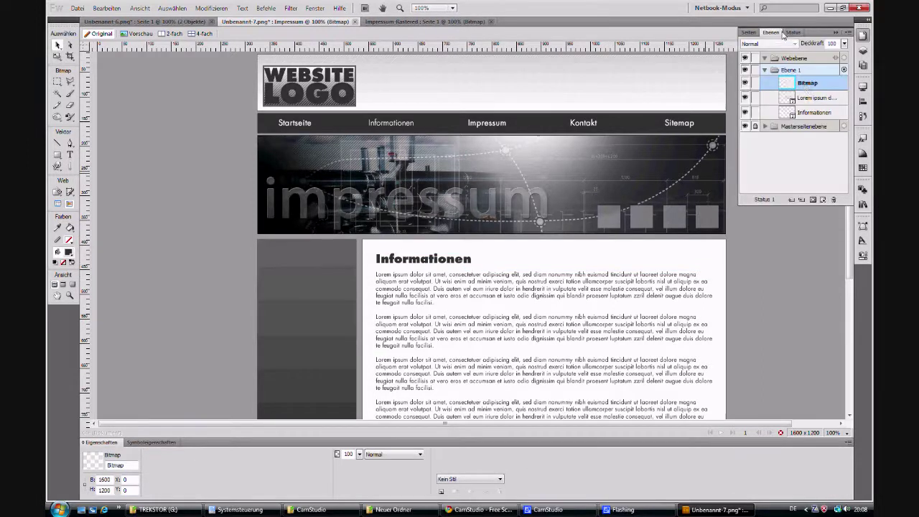
left_click(816, 98)
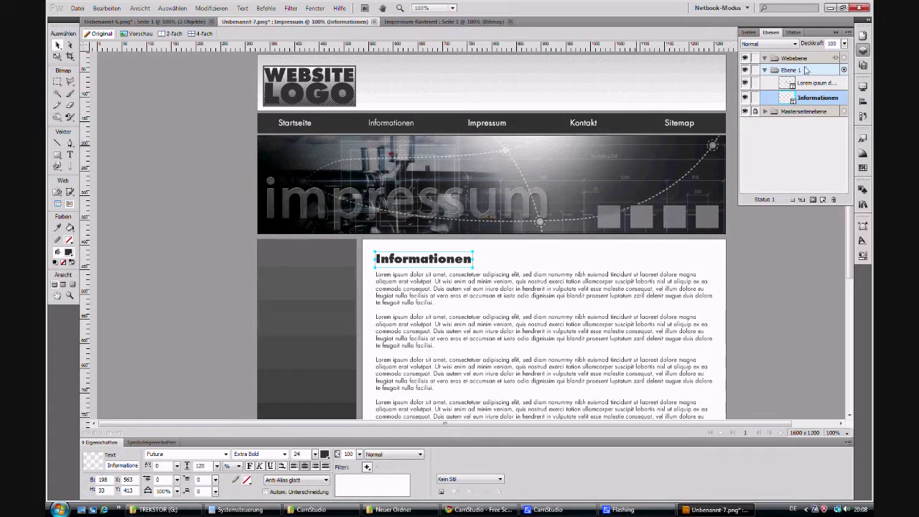
left_click(748, 32)
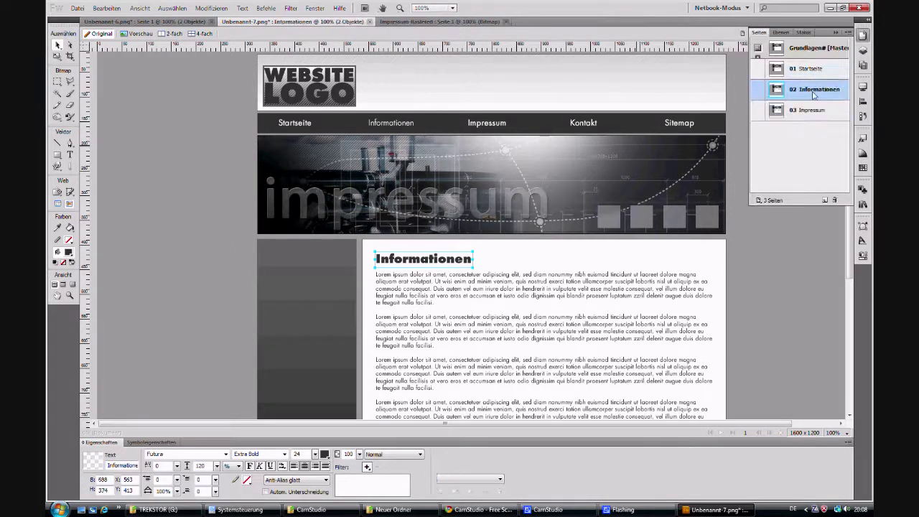
left_click(782, 33)
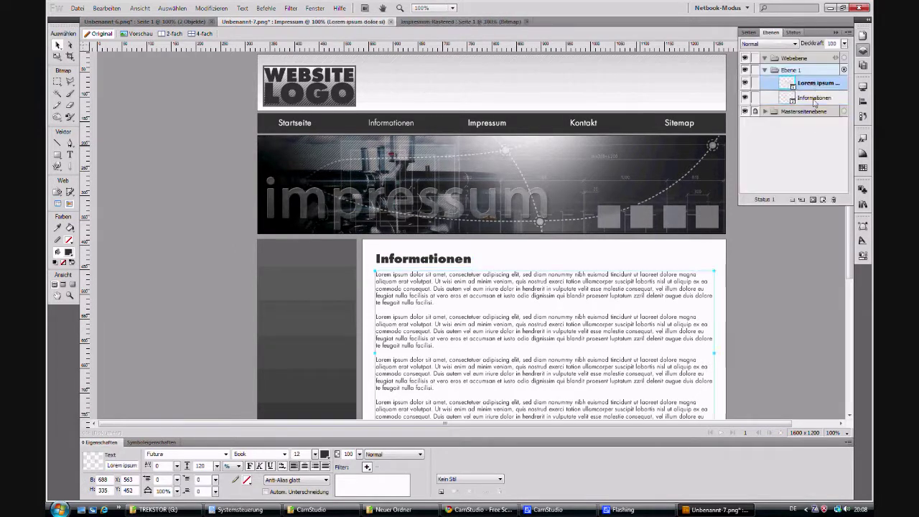
Change the heading on the Impressum page to "Impressum" and shift it left to line up with the body text.
double_click(410, 264)
key("ctrl+a")
type("Impressum")
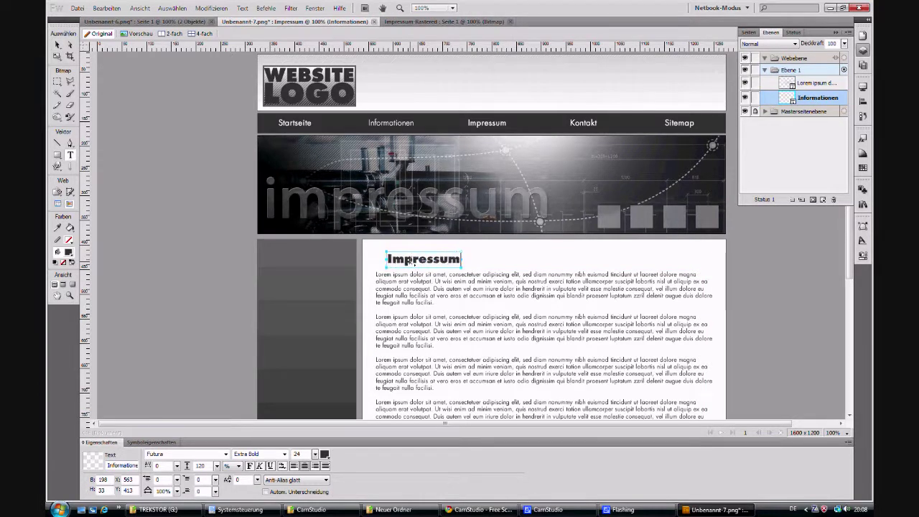
left_click(57, 45)
key("Left")
key("Left")
key("Left")
key("Left")
key("Left")
key("Left")
key("Left")
key("Left")
key("Left")
key("Left")
key("Left")
key("Left")
key("Left")
key("Left")
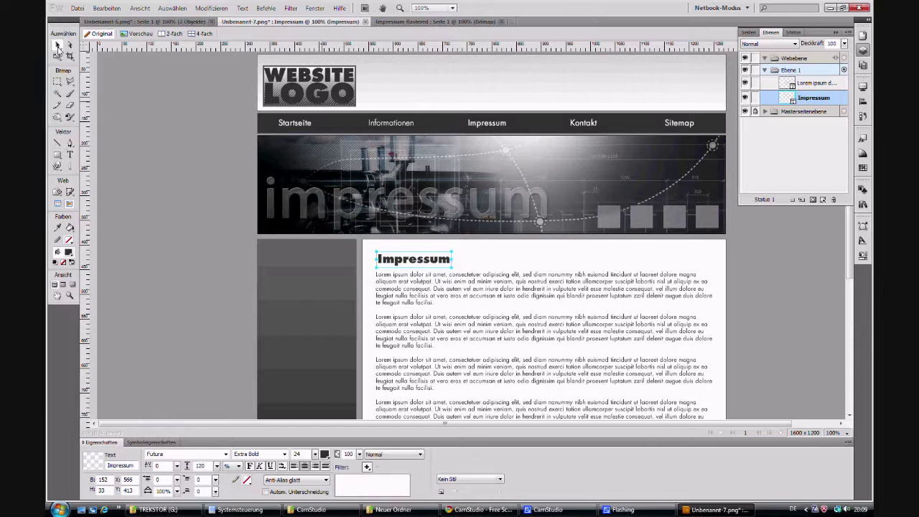
Compare the Grundlagen# master page with the Startseite, Informationen and Impressum pages, including the layers of Startseite.
left_click(750, 32)
left_click(816, 52)
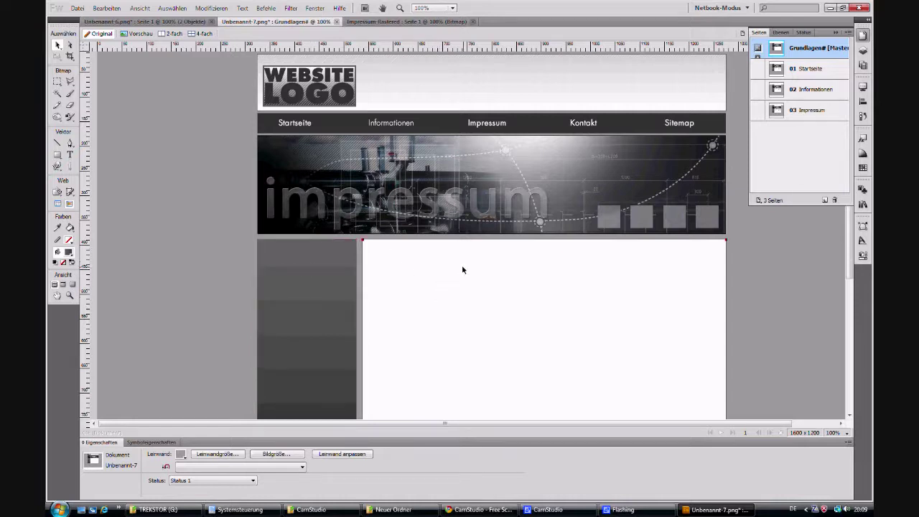
left_click(814, 71)
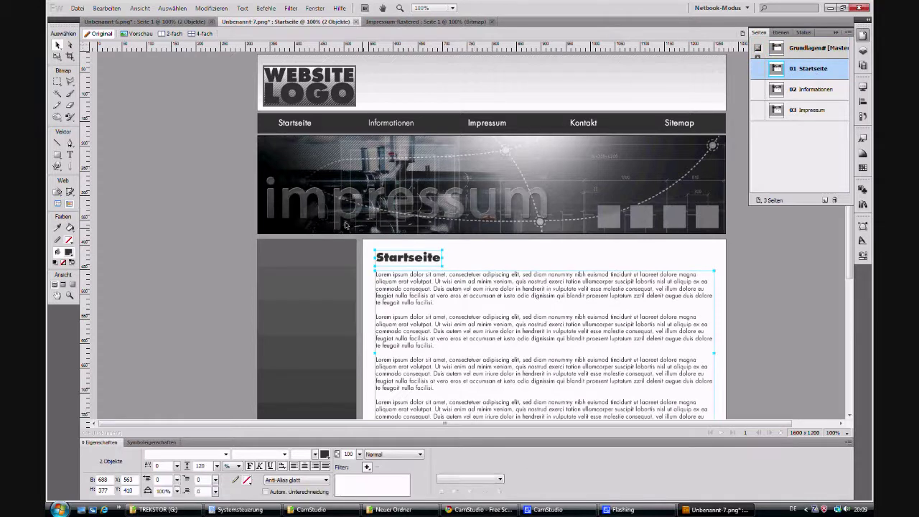
left_click(781, 32)
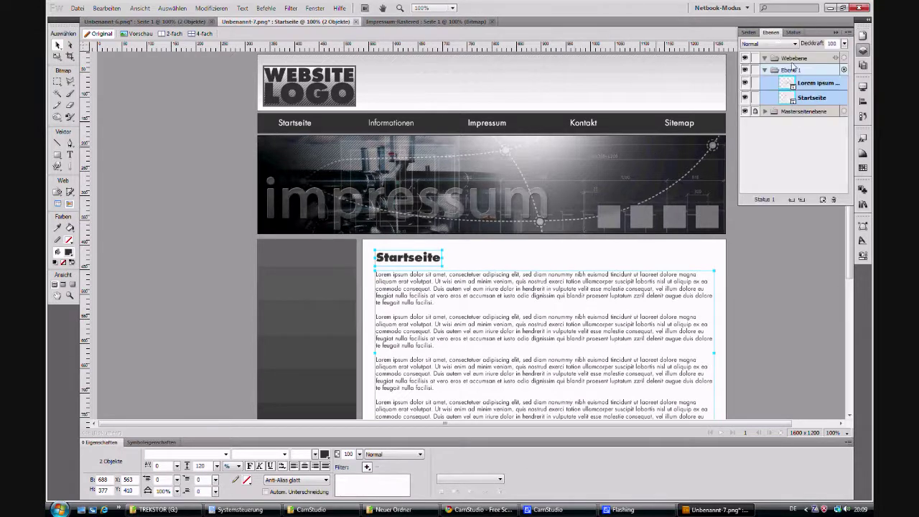
left_click(749, 32)
left_click(809, 90)
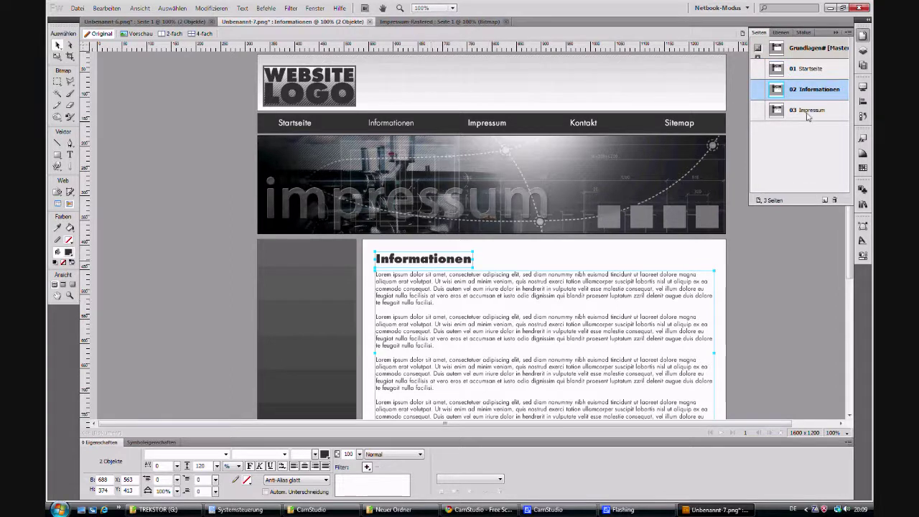
left_click(808, 112)
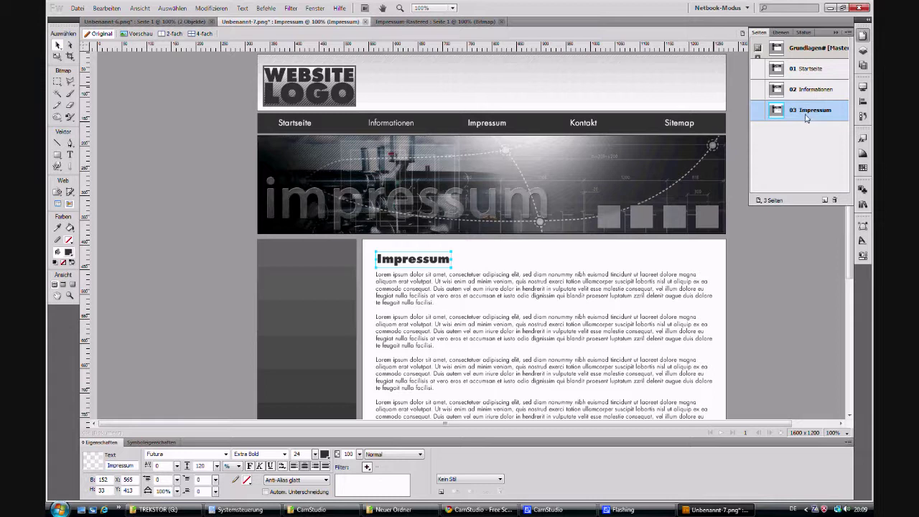
left_click(809, 90)
left_click(806, 72)
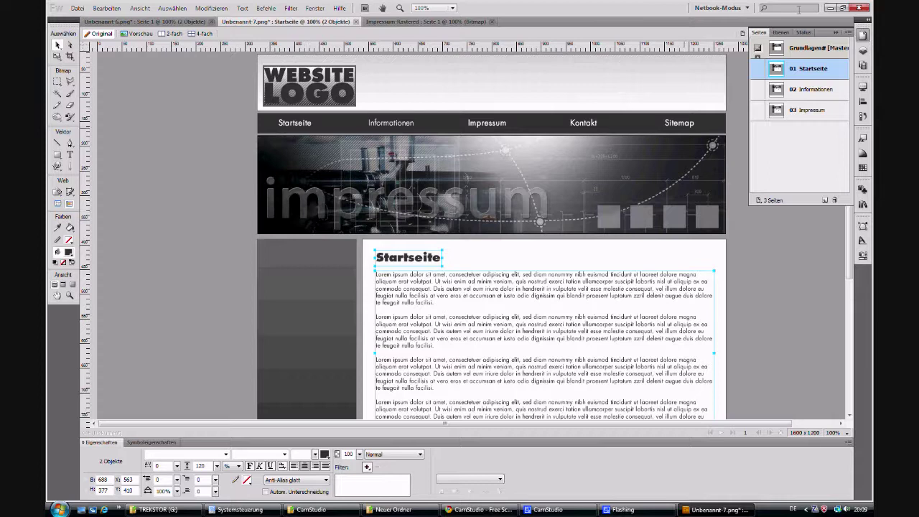
left_click(801, 47)
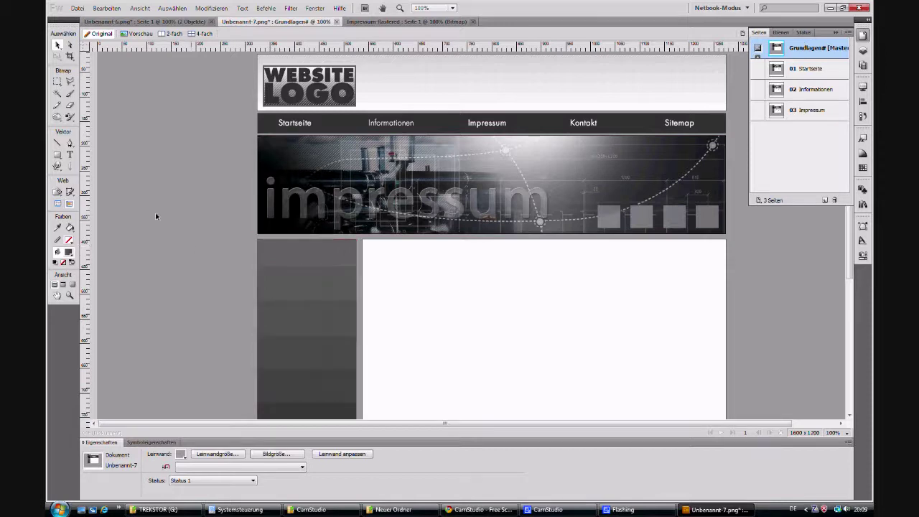
Add a text block with six lines reading "Subnavi" to the dark sidebar on the Grundlagen# master page.
left_click(70, 154)
left_click(281, 275)
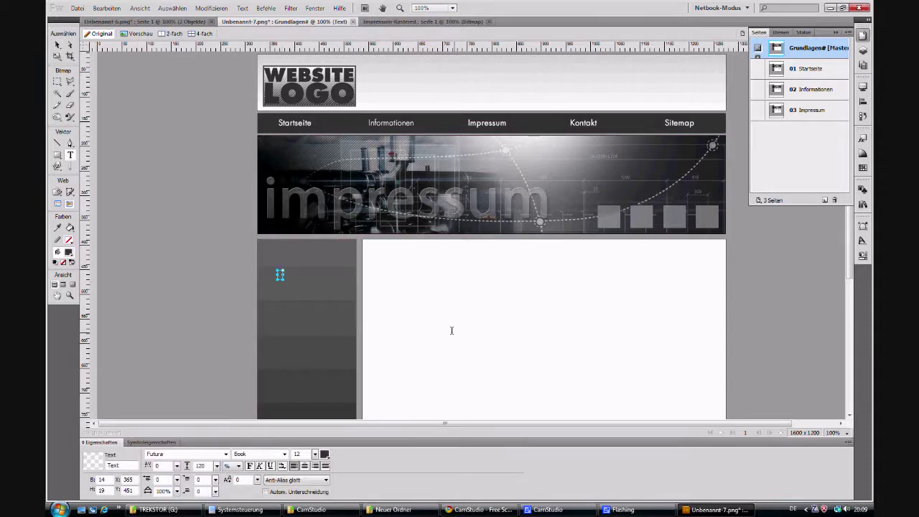
key("Return")
key("ctrl+a")
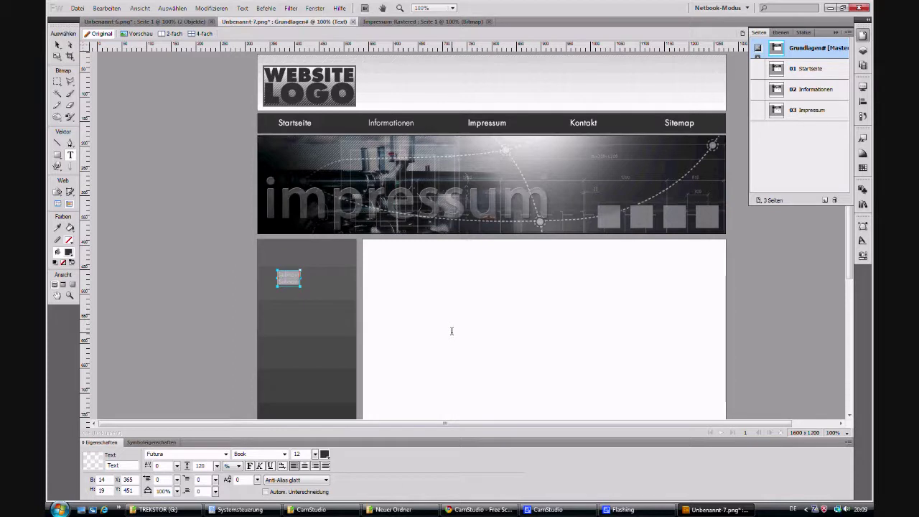
key("ctrl+v")
key("ctrl+v")
key("ctrl+v")
key("Escape")
key("t")
key("Escape")
key("v")
Colour the Subnavi text block white and move it further down in the sidebar.
left_click(295, 300)
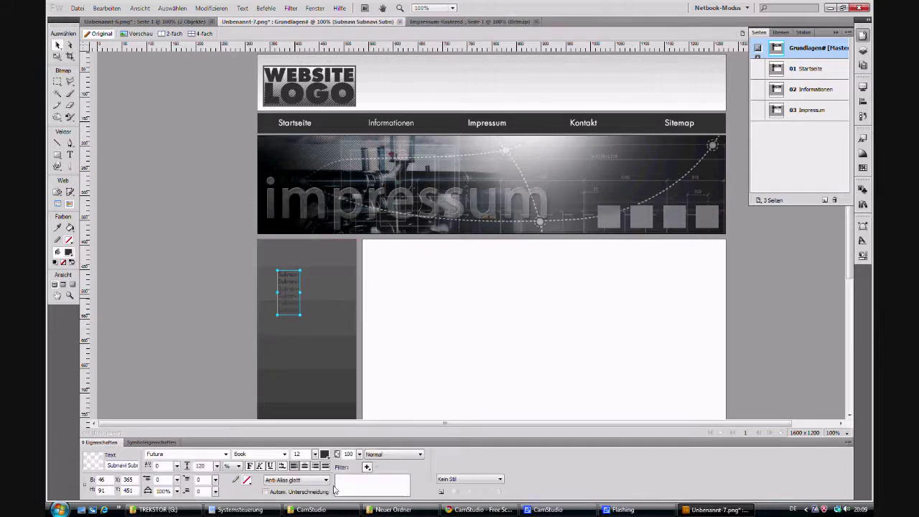
left_click(326, 458)
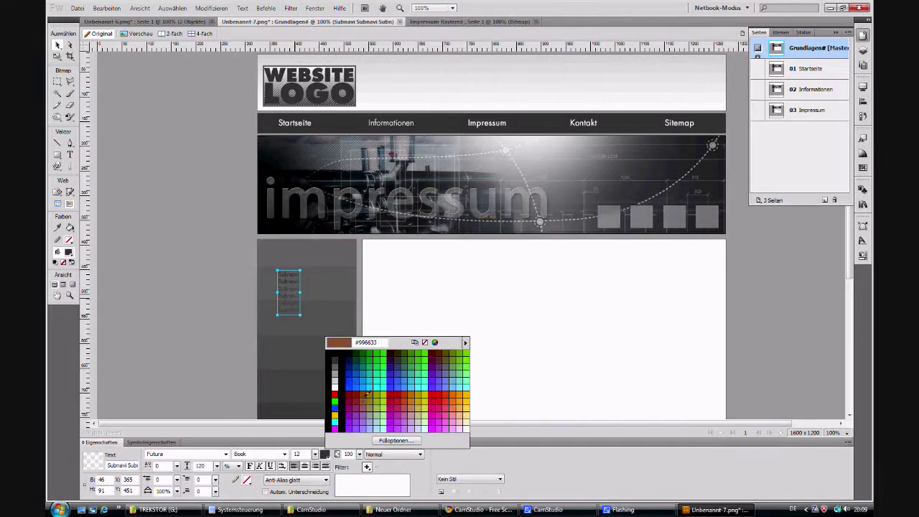
left_click(337, 382)
left_click_drag(283, 293, 289, 344)
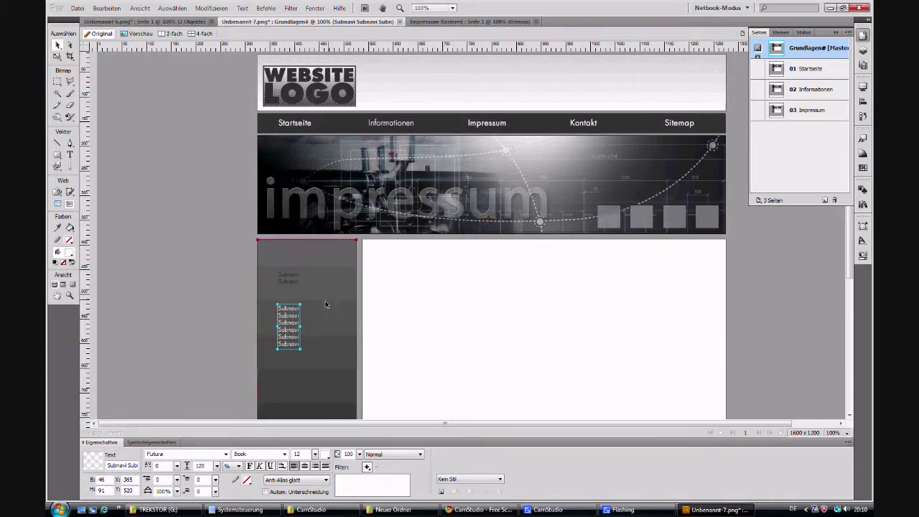
Set the white Subnavi text to size 20 and delete the leftover dark Subnavi text above it.
left_click(293, 285)
left_click(289, 327)
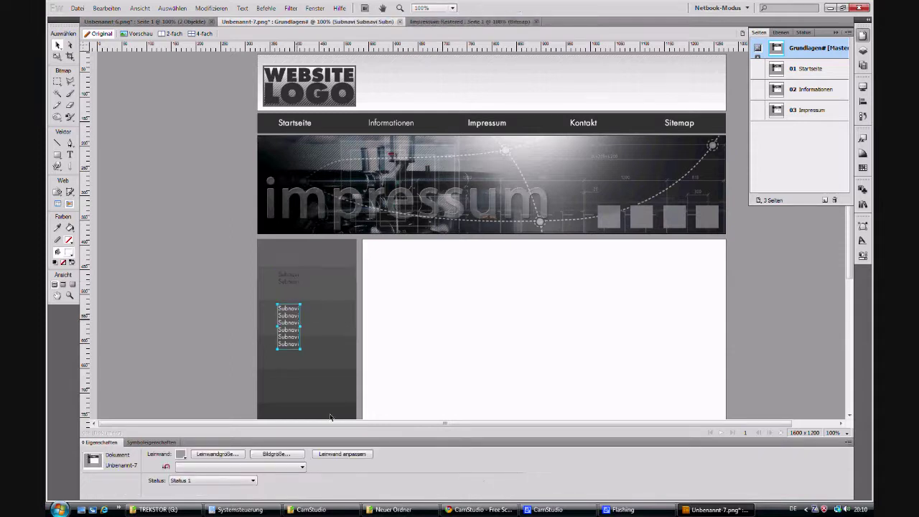
left_click(302, 454)
type("20")
key("Return")
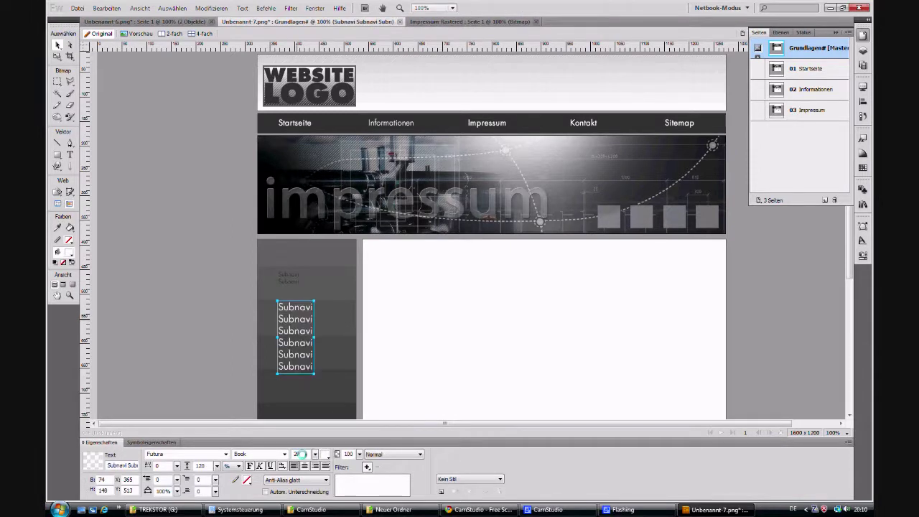
left_click(289, 284)
key("Delete")
Set the Subnavi text's line spacing to 200 % and shift the block up and left to X 355, Y 403.
left_click(294, 334)
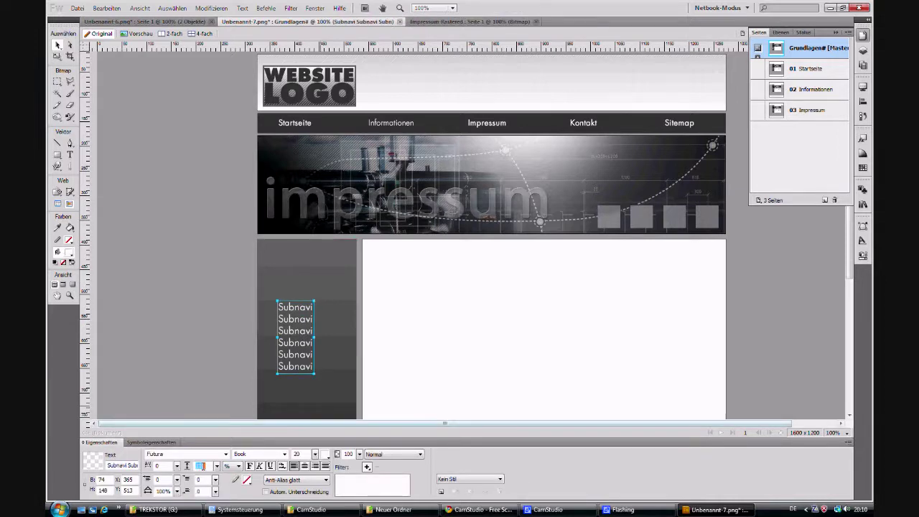
scroll(201, 466, "up", 10)
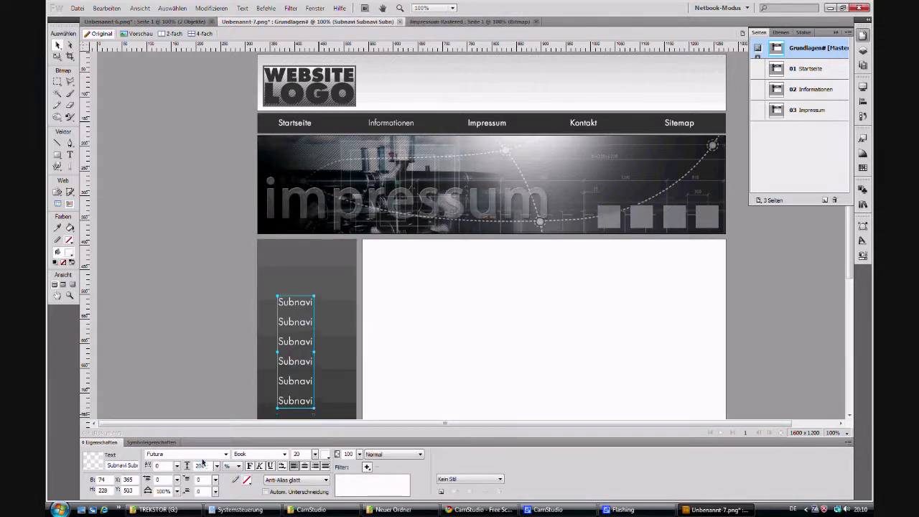
key("shift+Up")
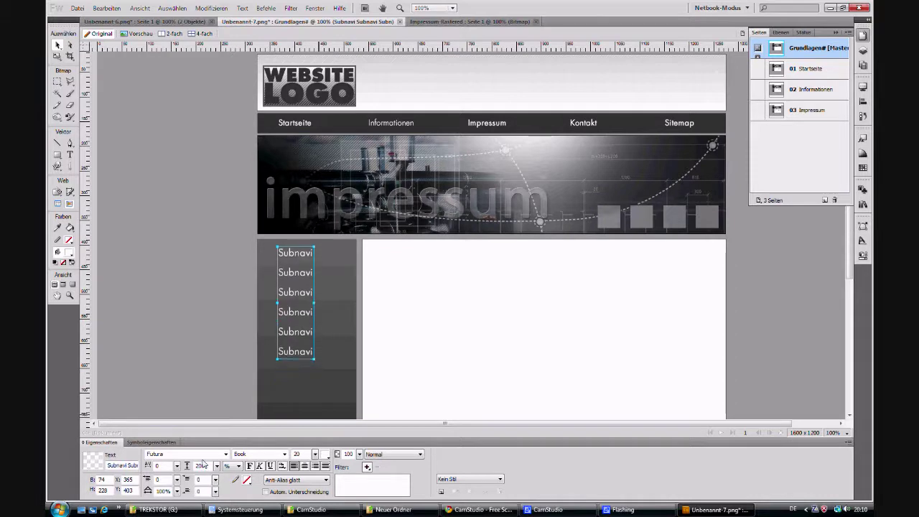
key("shift+Left")
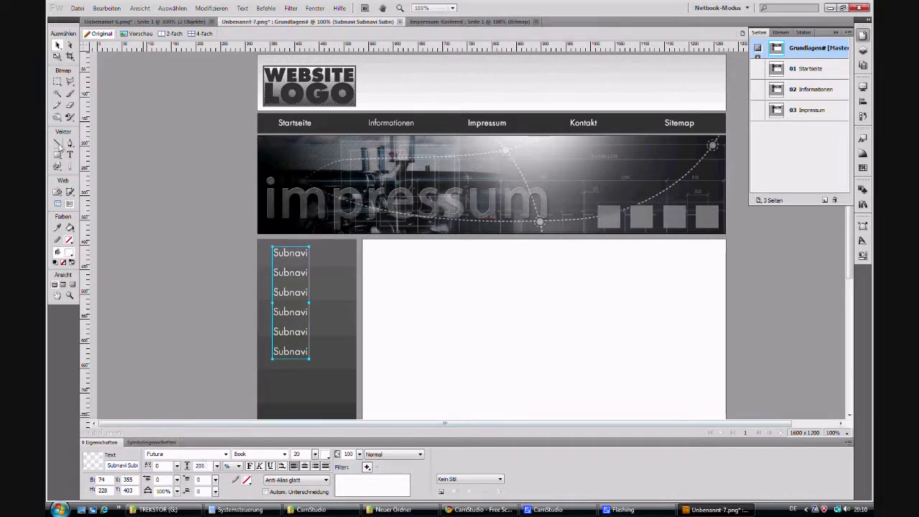
Draw a horizontal line about 200 px wide across the sidebar below the first Subnavi entry and colour its stroke white.
left_click(57, 142)
left_click_drag(257, 262, 356, 261)
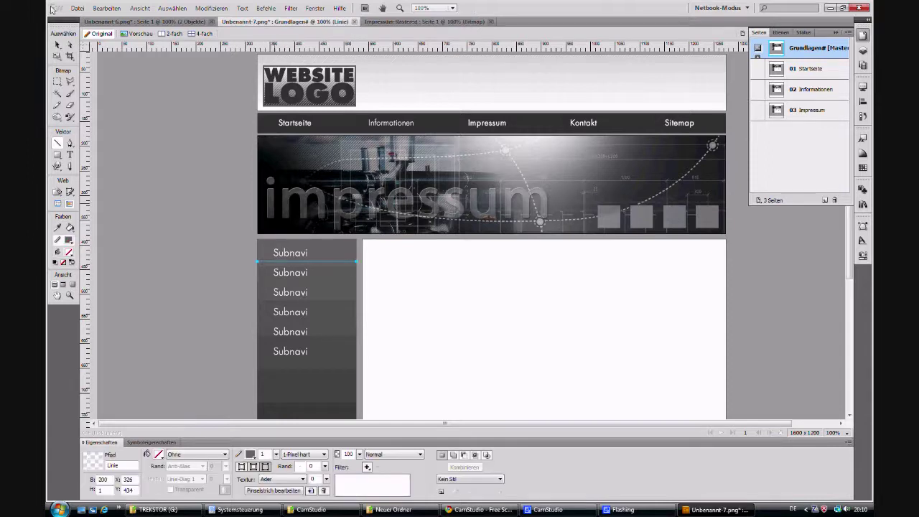
left_click(58, 45)
left_click(129, 180)
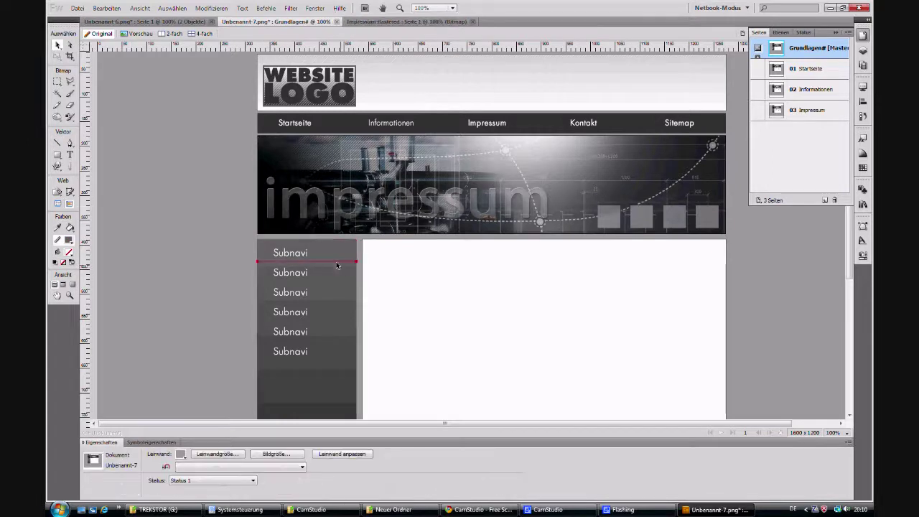
left_click(346, 262)
left_click(250, 454)
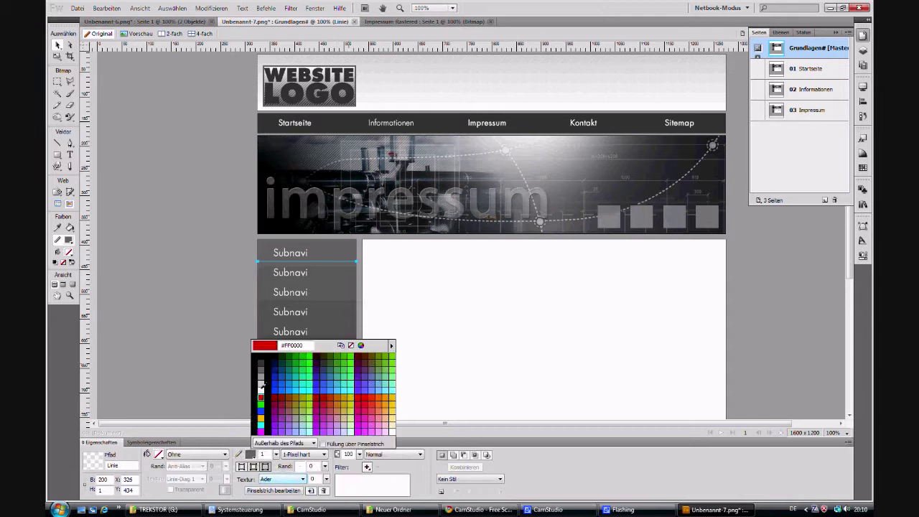
left_click(201, 249)
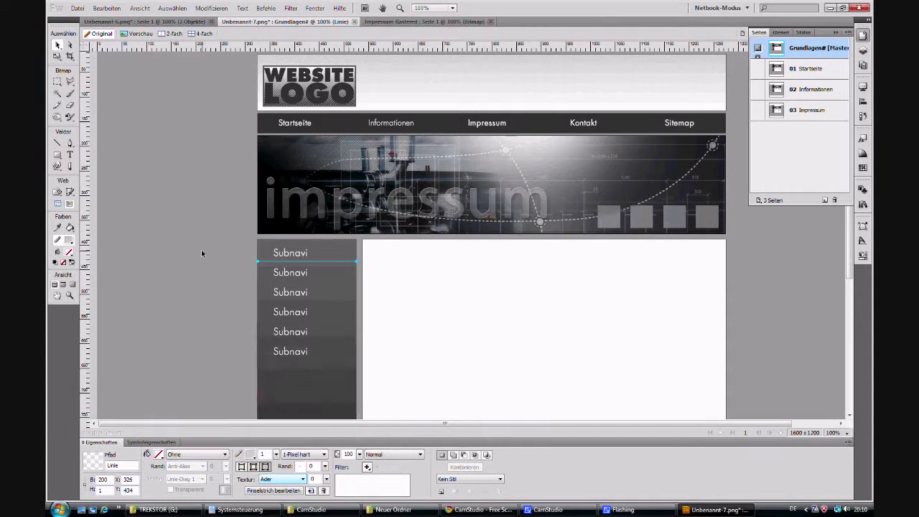
Place copies of the white separator line below each of the remaining five Subnavi entries in the sidebar.
left_click(326, 262)
key("shift+Down")
key("shift+Down")
key("shift+Down")
key("shift+Down")
key("shift+Down")
key("shift+Down")
key("shift+Down")
key("shift+Down")
key("shift+Down")
key("shift+Down")
key("shift+Down")
key("shift+Down")
key("shift+Down")
key("shift+Down")
key("shift+Down")
key("shift+Down")
key("shift+Down")
key("shift+Down")
key("shift+Down")
key("shift+Down")
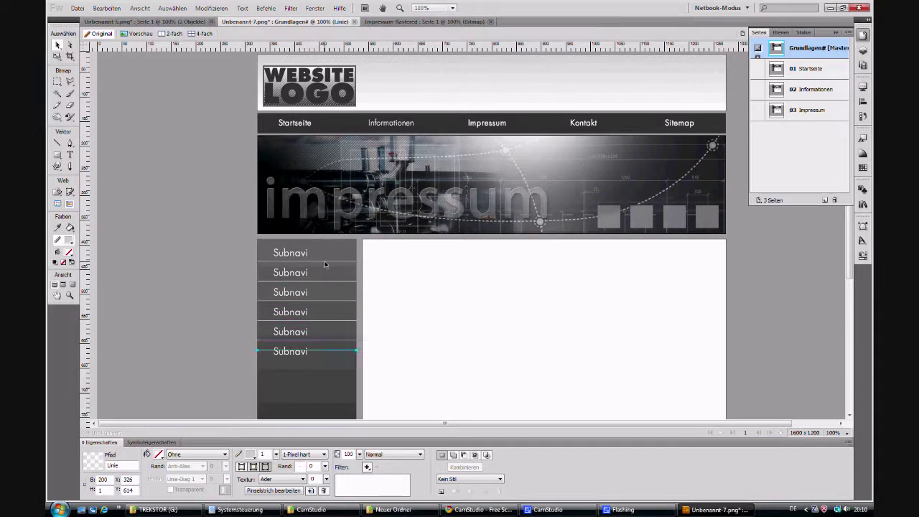
left_click(140, 147)
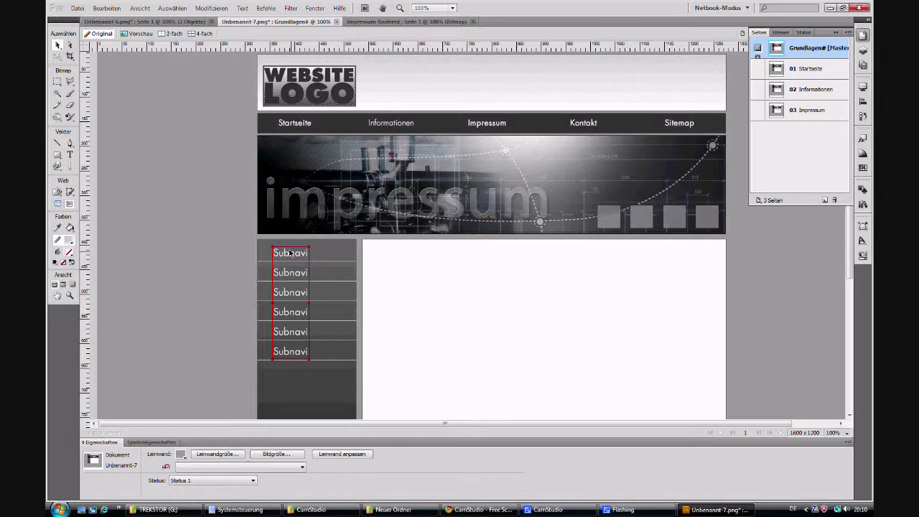
Check the sidebar navigation on the Startseite, Informationen and Impressum pages, and inspect Startseite's own heading and body text.
left_click(817, 70)
left_click(813, 89)
left_click(810, 112)
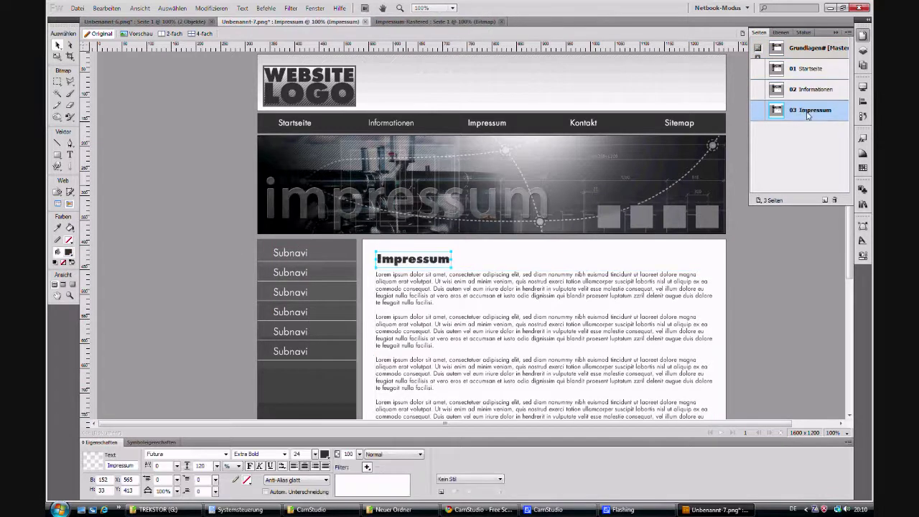
left_click(811, 68)
left_click(803, 49)
left_click(809, 69)
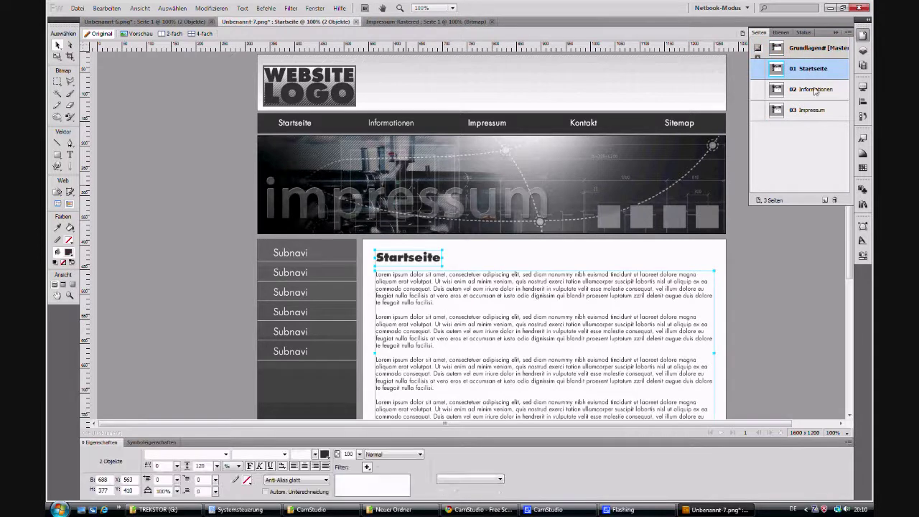
left_click(267, 251)
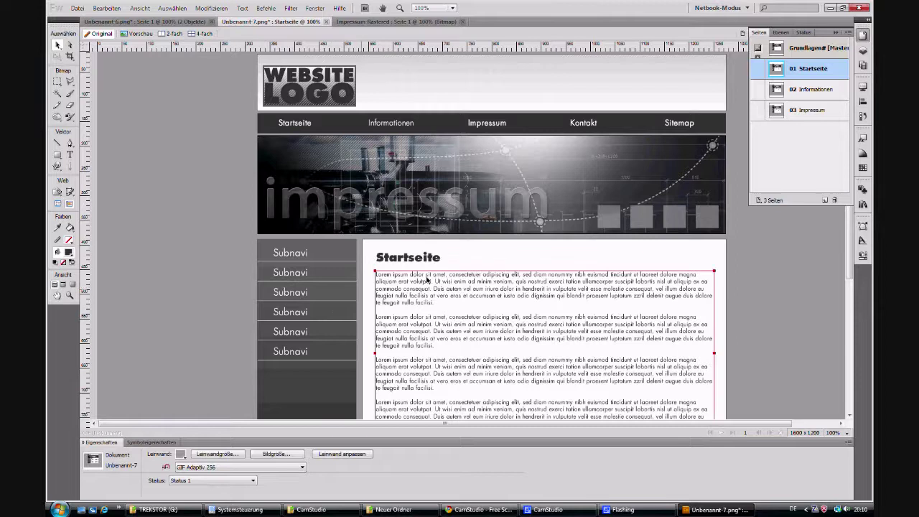
left_click(402, 258)
left_click(408, 291, "shift")
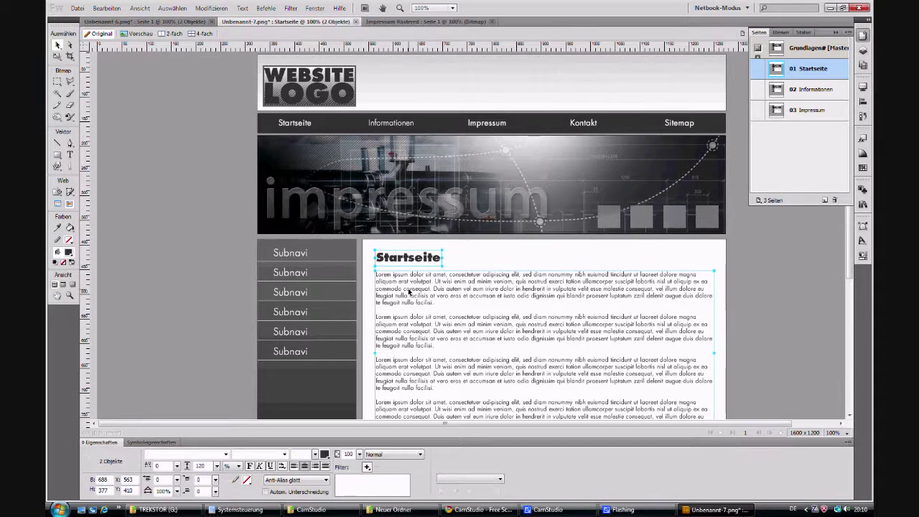
left_click(799, 89)
left_click(811, 110)
left_click(812, 68)
Return to the Grundlagen# master page and examine the area below the sidebar navigation.
left_click(807, 48)
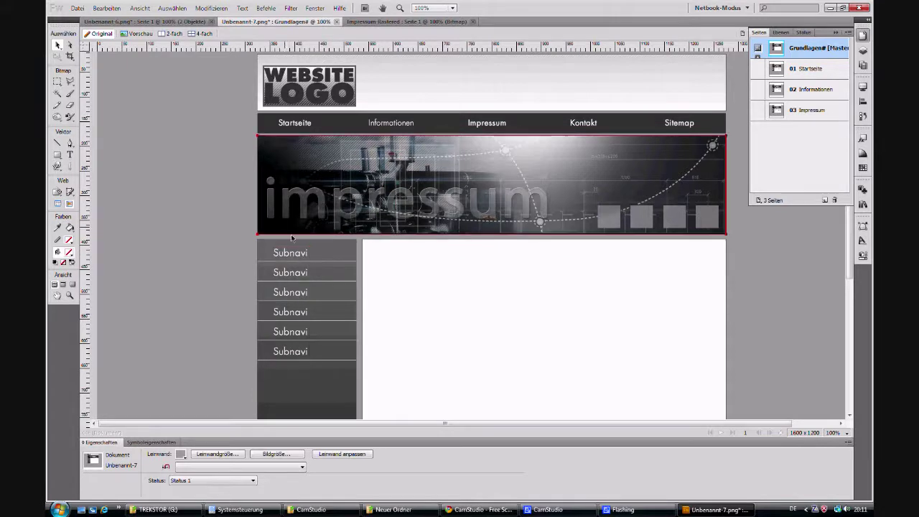
mouse_move(853, 250)
left_mouse_down()
mouse_move(851, 273)
mouse_move(849, 254)
left_mouse_up()
scroll(849, 254, "down", 2)
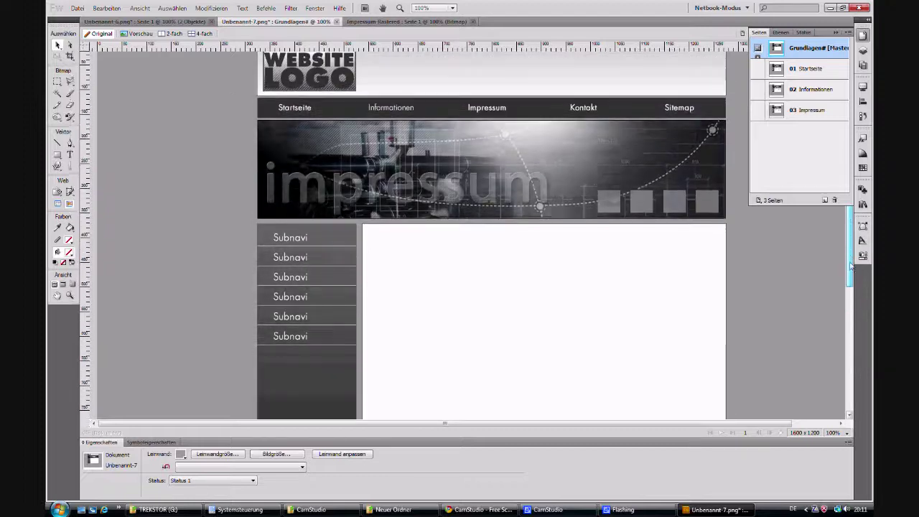